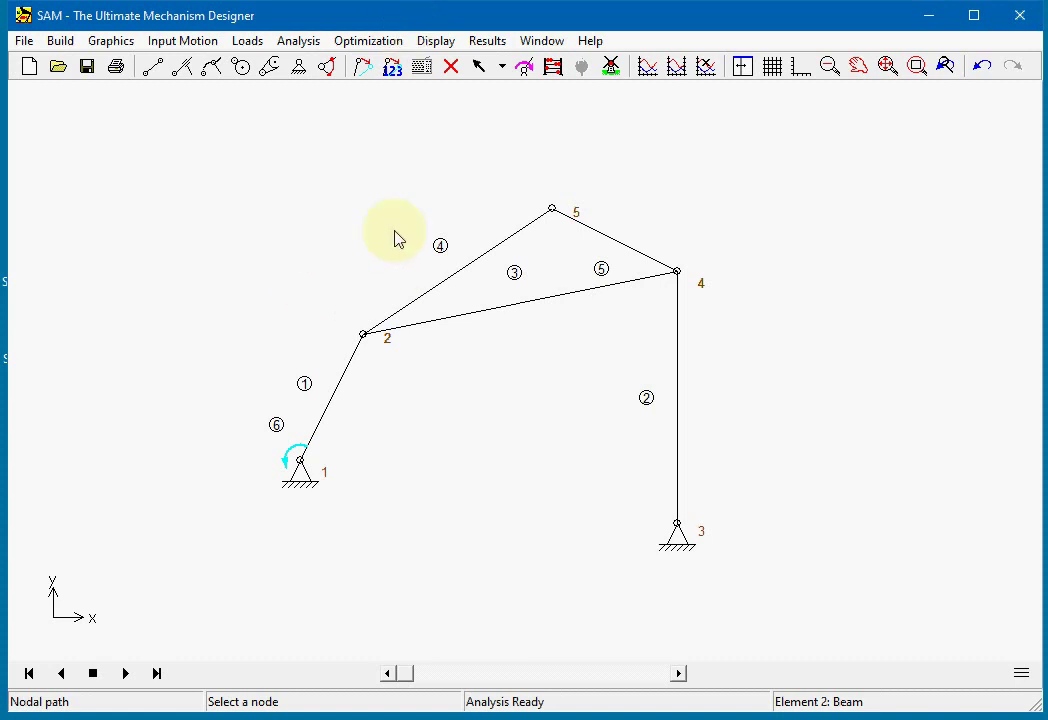
# Step: Run and stop the linkage animation, and scrub manually through the mechanism's motion
pyautogui.click(611, 68)
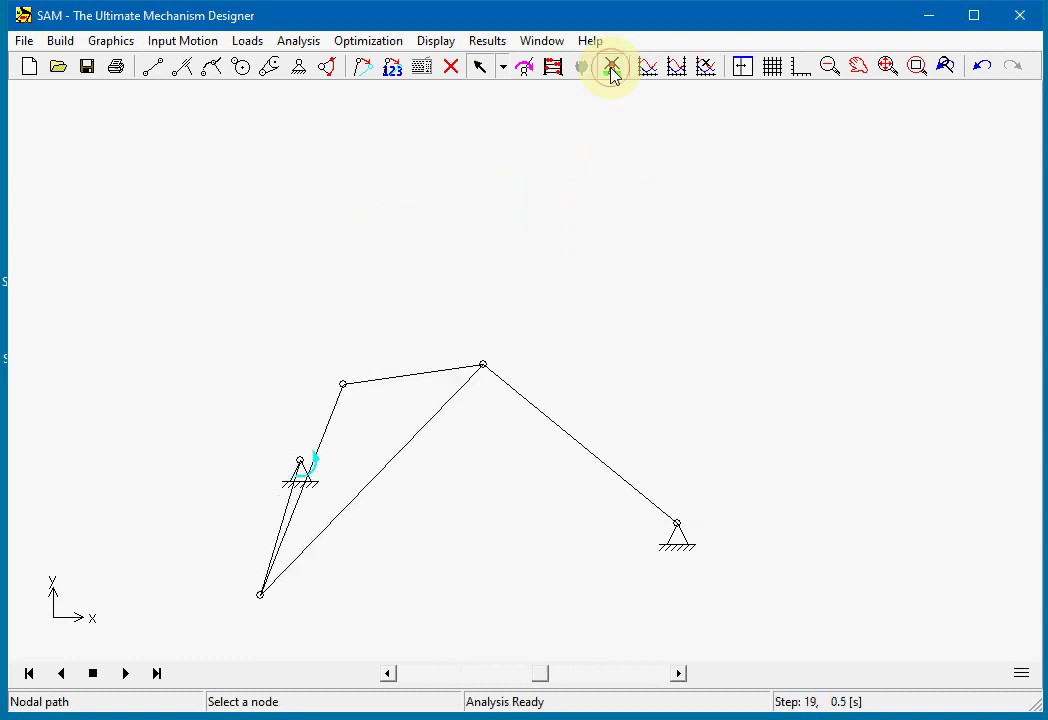
pyautogui.click(611, 68)
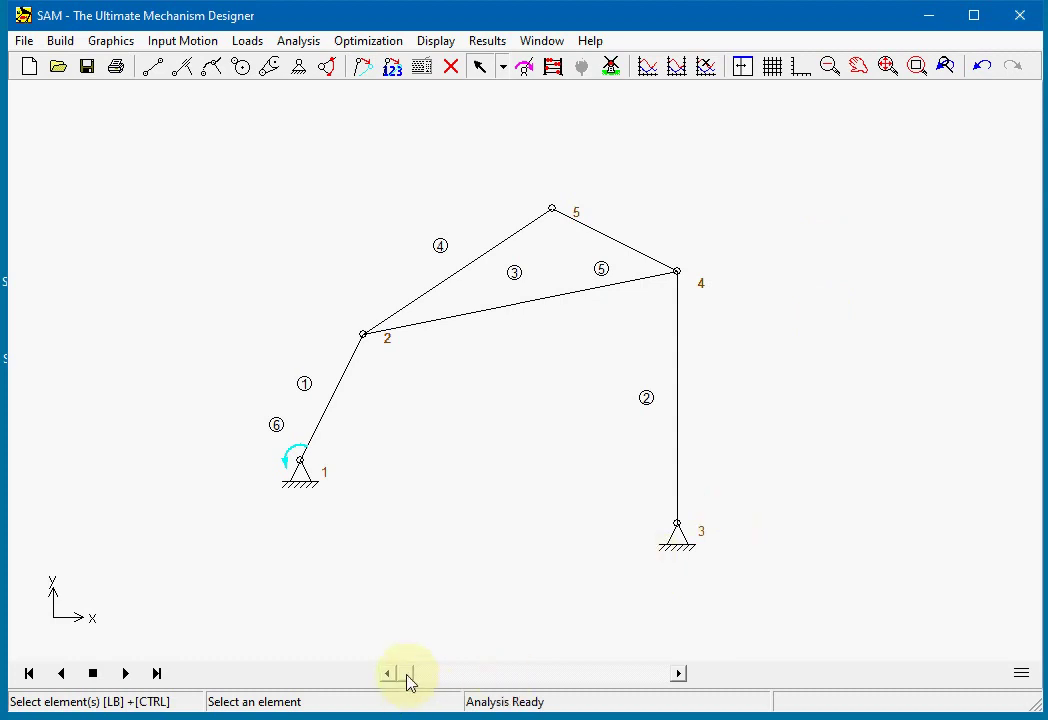
pyautogui.moveTo(408, 680); pyautogui.dragTo(458, 683)
pyautogui.click(678, 675)
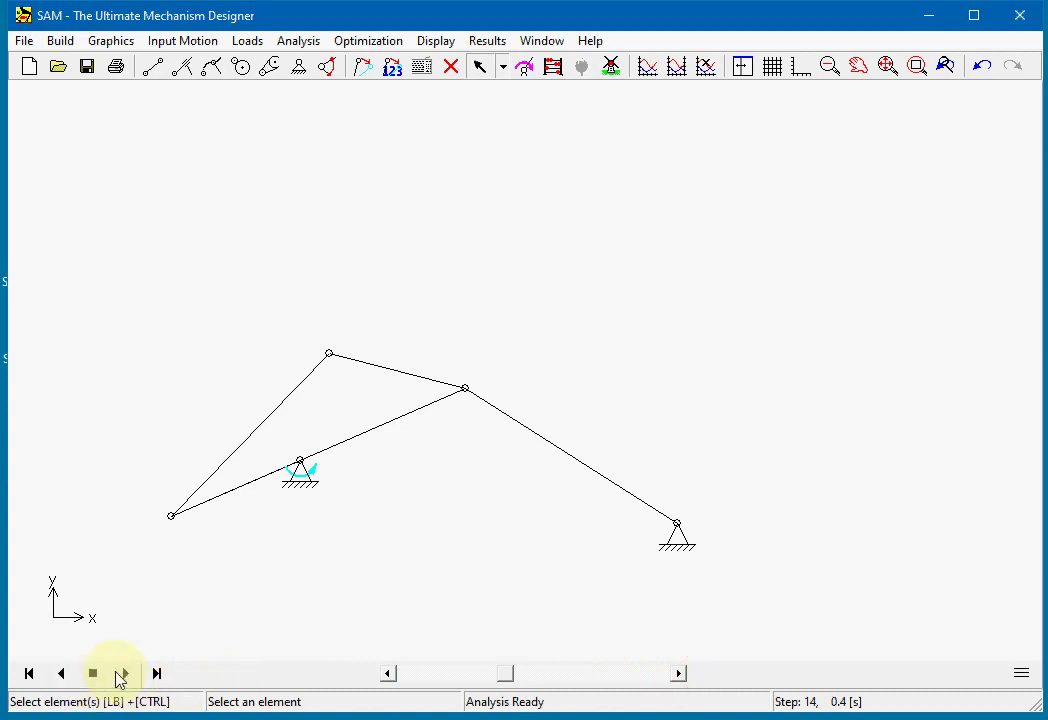
# Step: Play and stop the motion, jump to its last and first positions, run it backward and forward, and end the animation
pyautogui.click(122, 675)
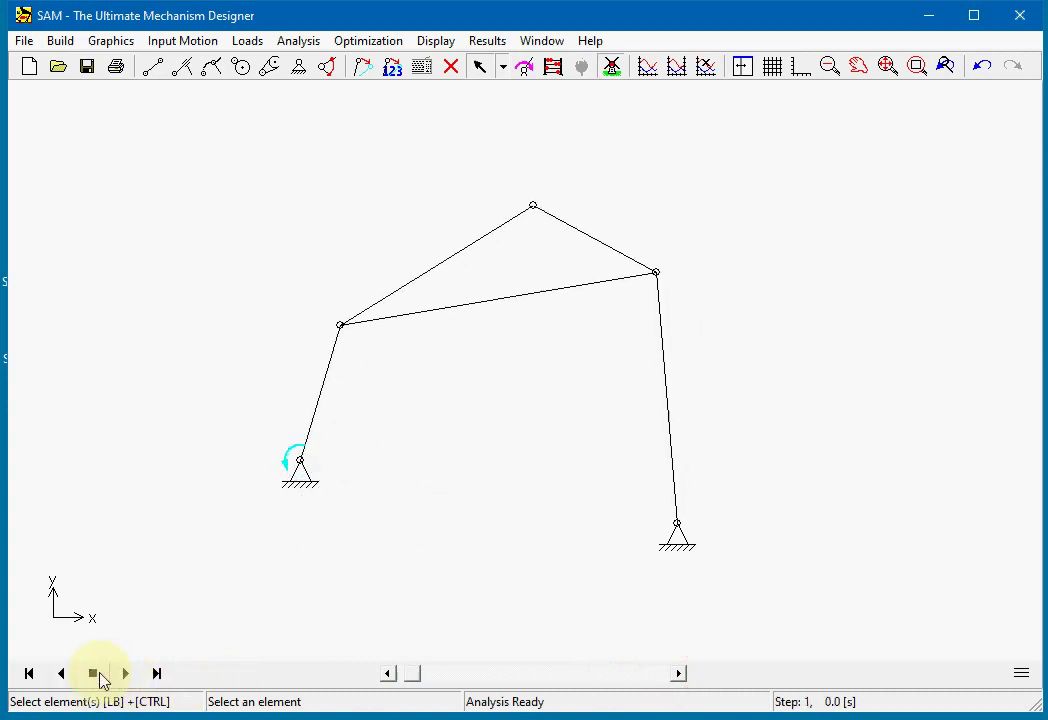
pyautogui.click(94, 675)
pyautogui.click(157, 674)
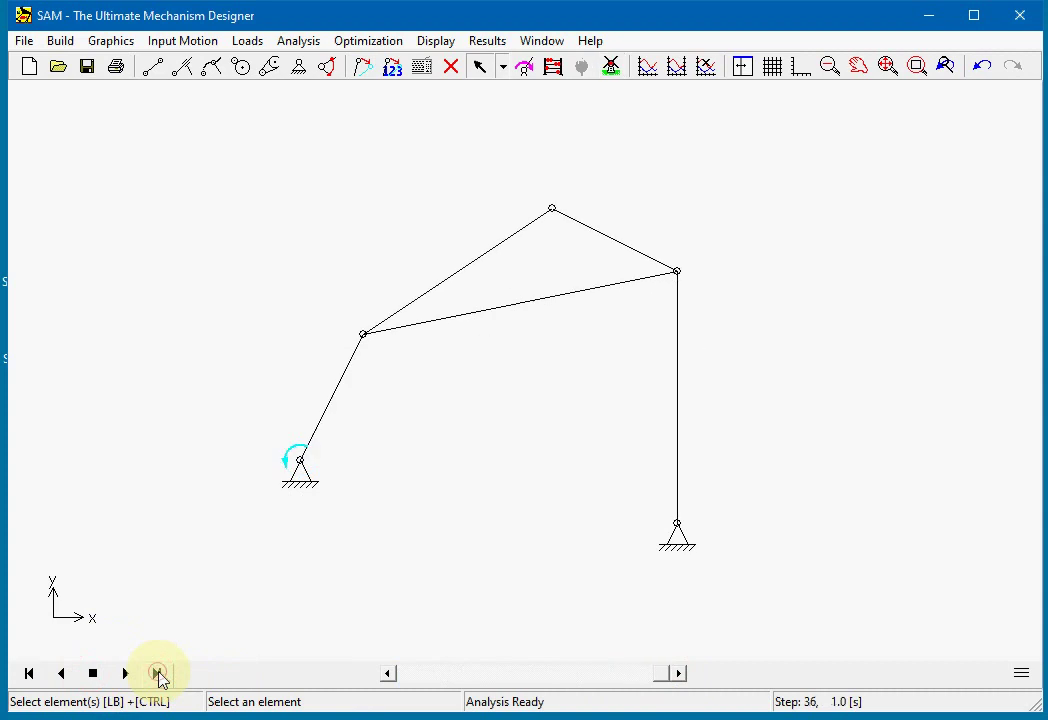
pyautogui.click(28, 675)
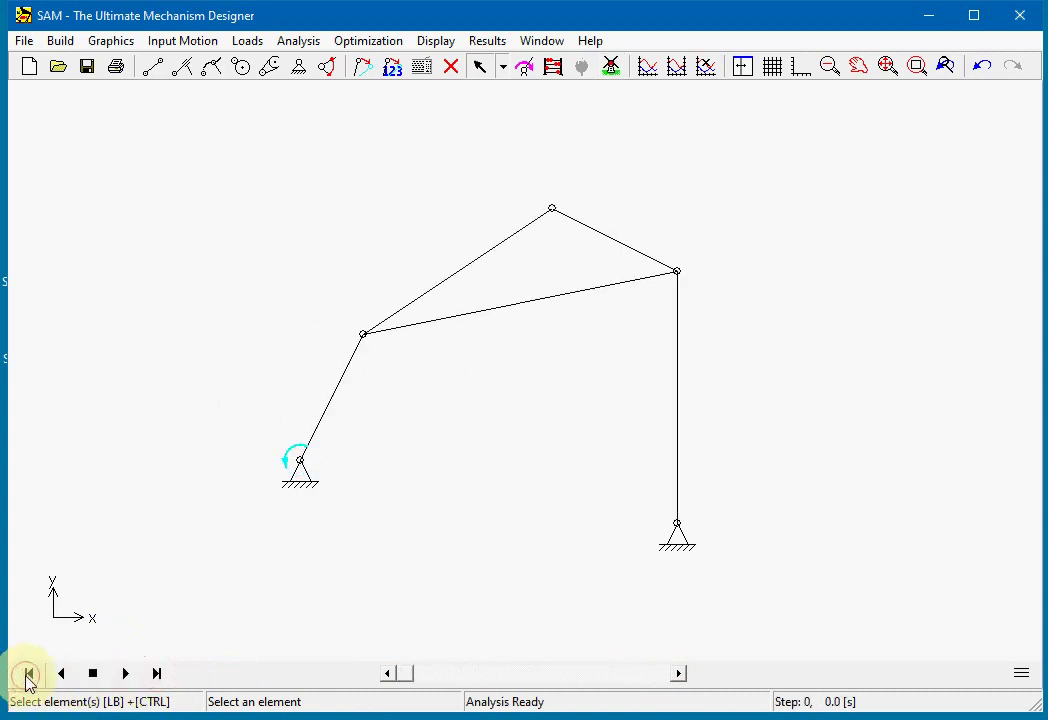
pyautogui.click(61, 675)
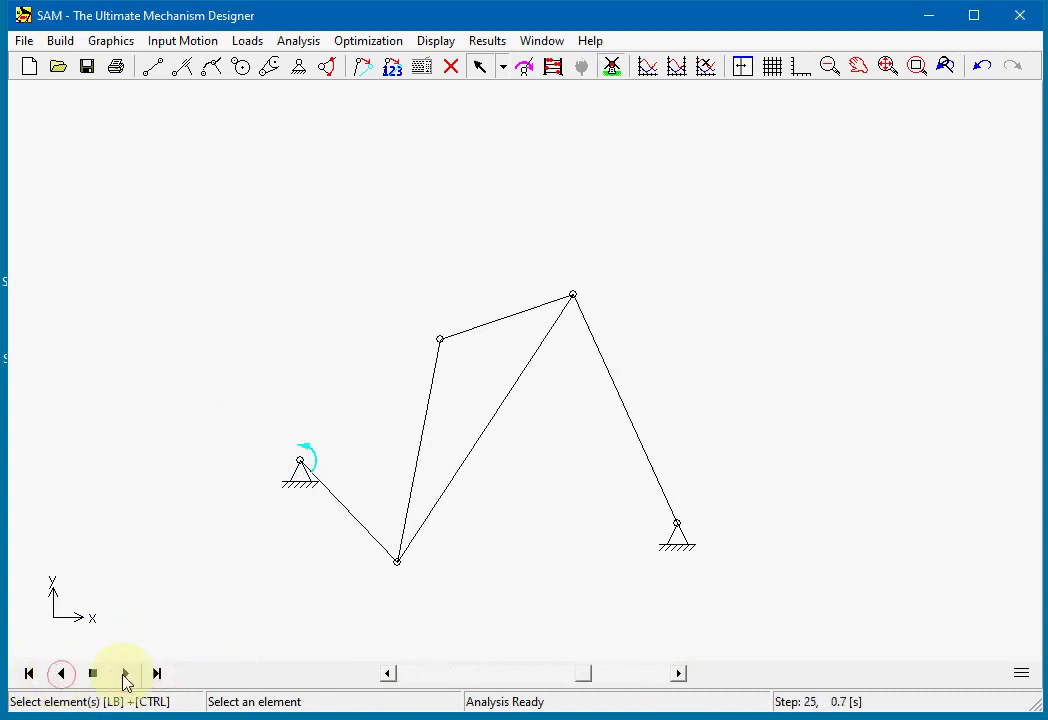
pyautogui.click(125, 678)
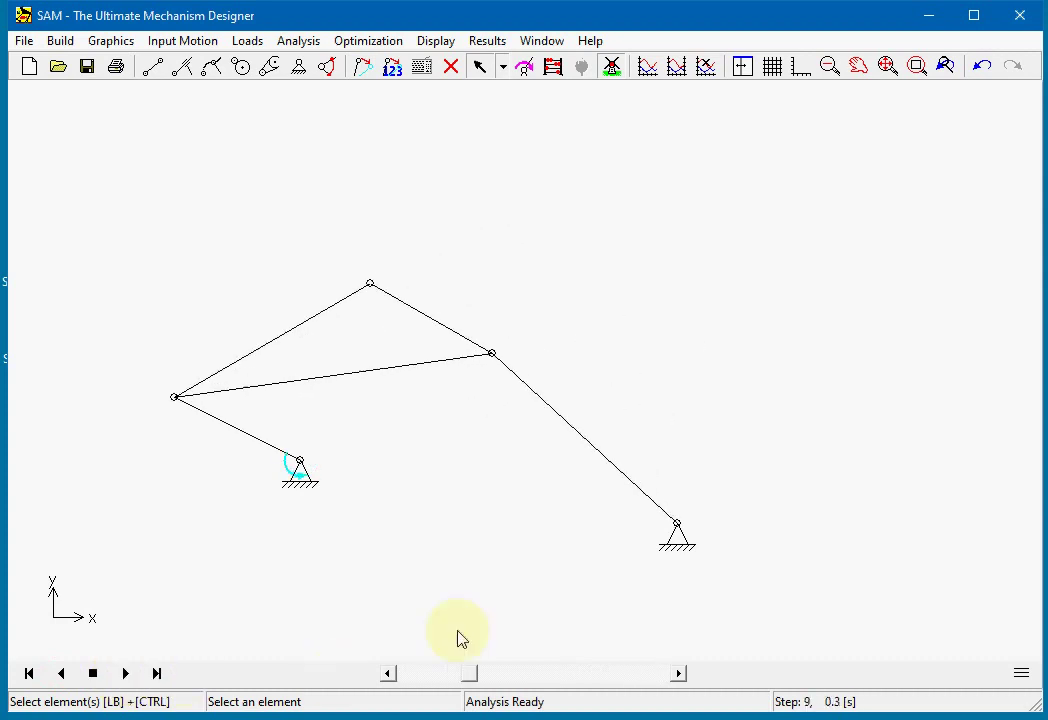
pyautogui.click(613, 66)
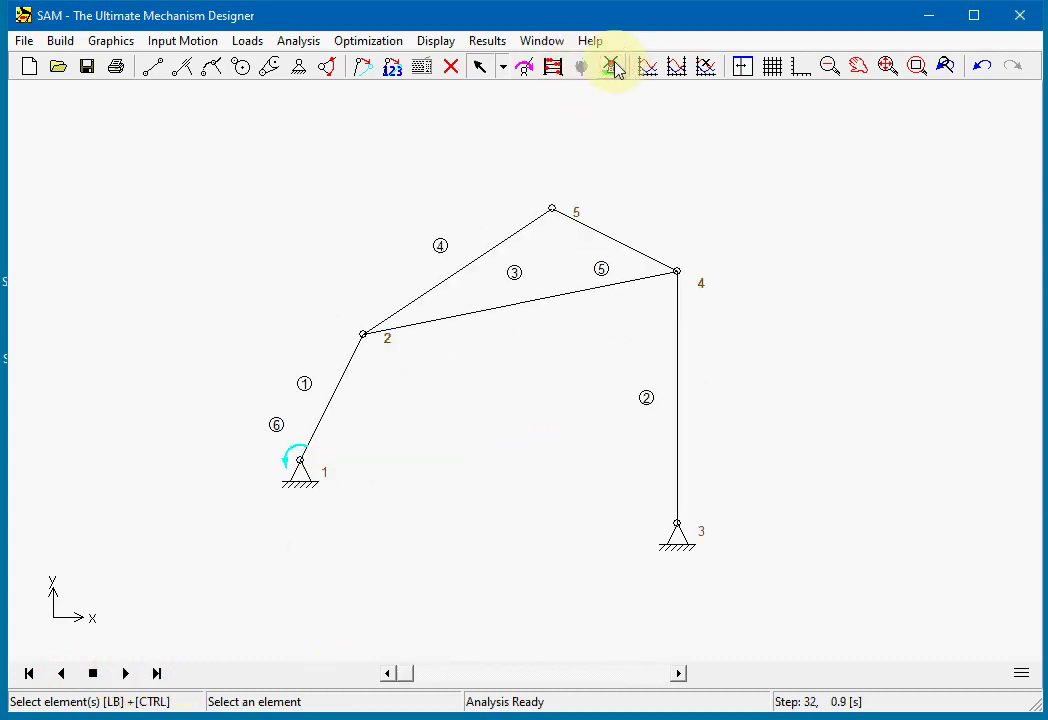
pyautogui.click(614, 67)
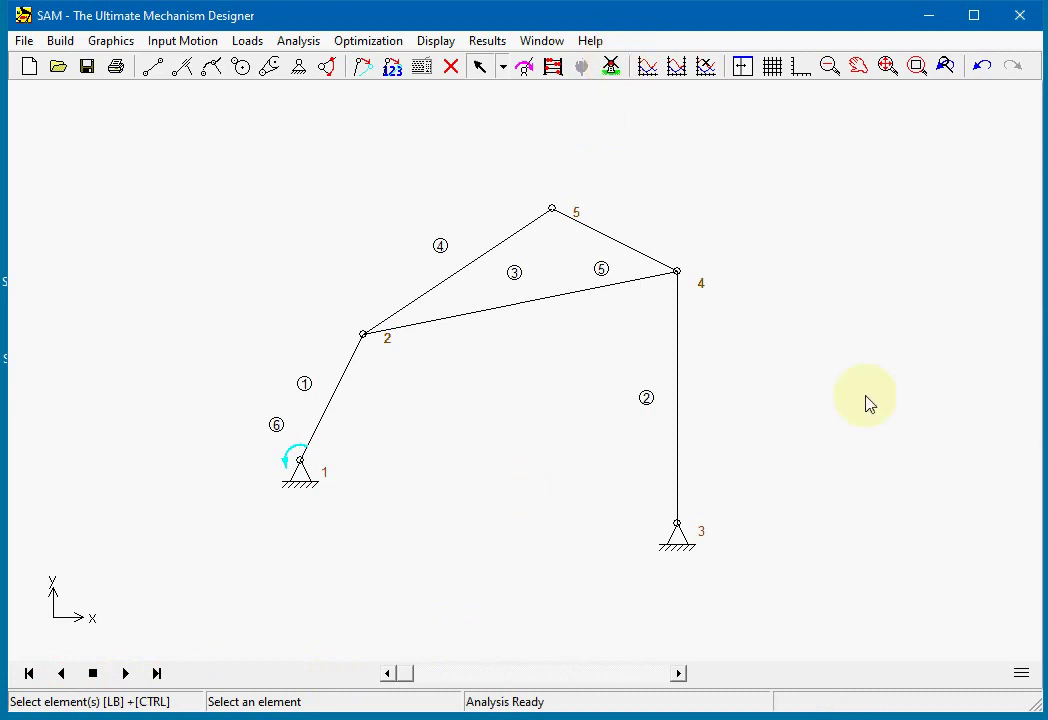
# Step: Review the animation settings in the project options and close them without changes
pyautogui.click(1021, 677)
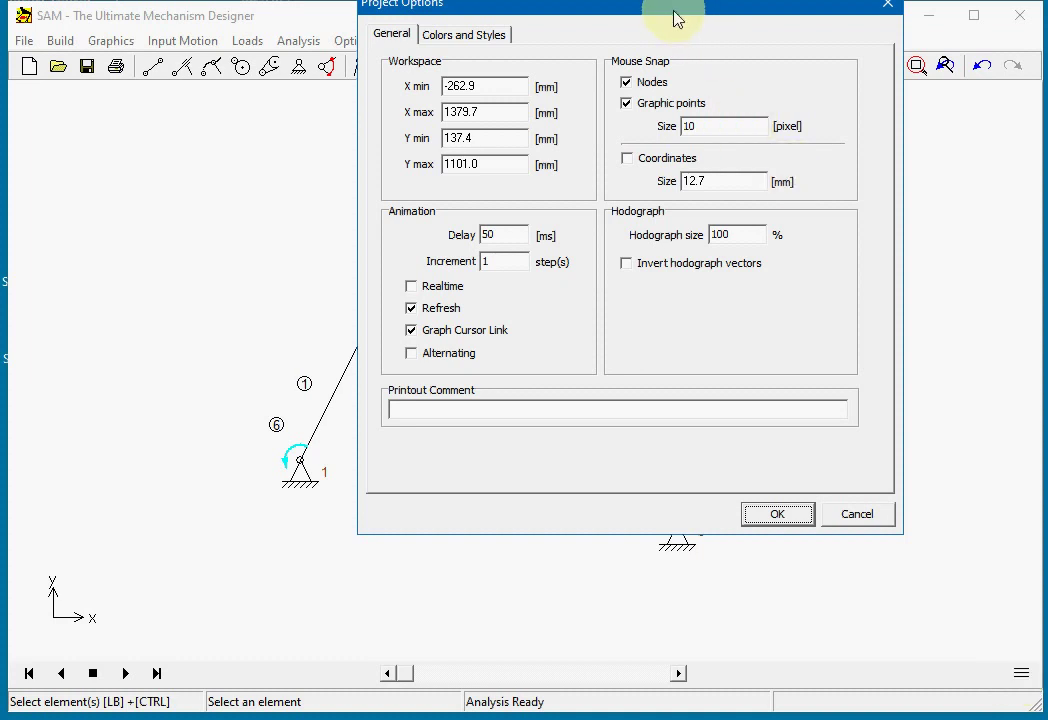
pyautogui.moveTo(670, 14); pyautogui.dragTo(601, 70)
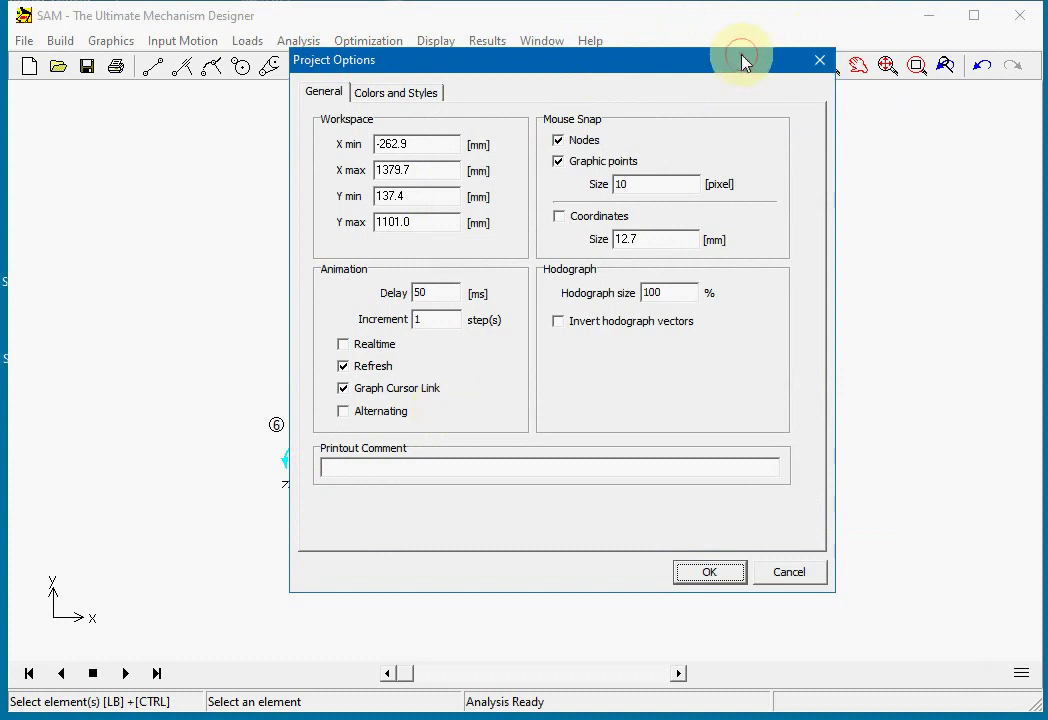
pyautogui.click(820, 66)
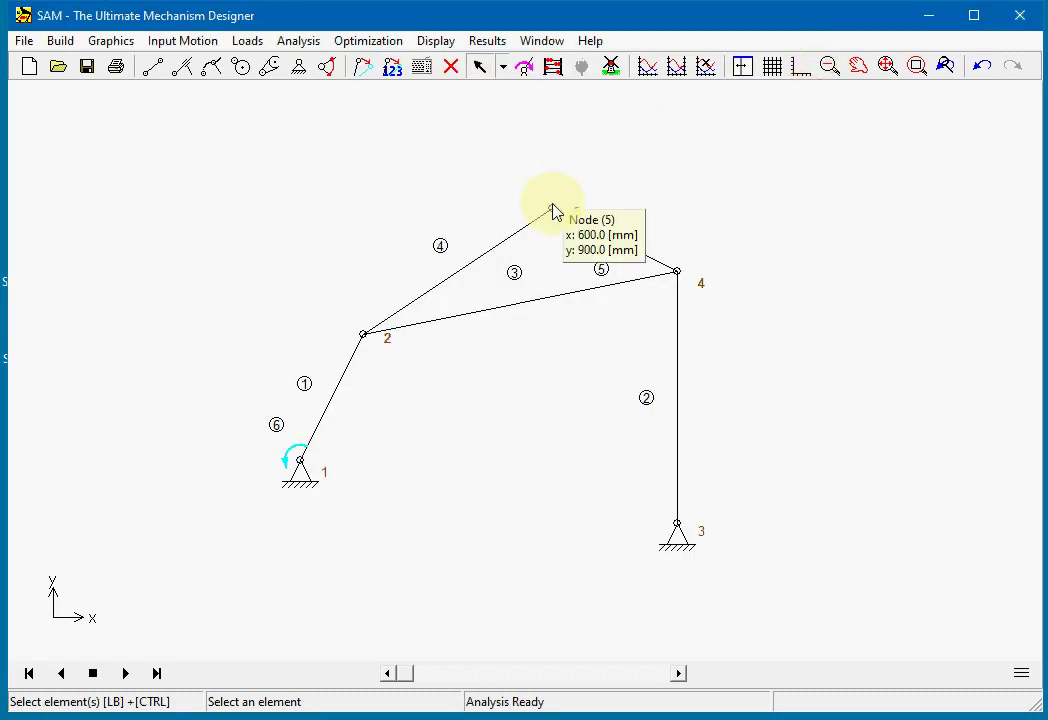
# Step: Display the path traced by node 5 and animate the mechanism along it
pyautogui.click(440, 44)
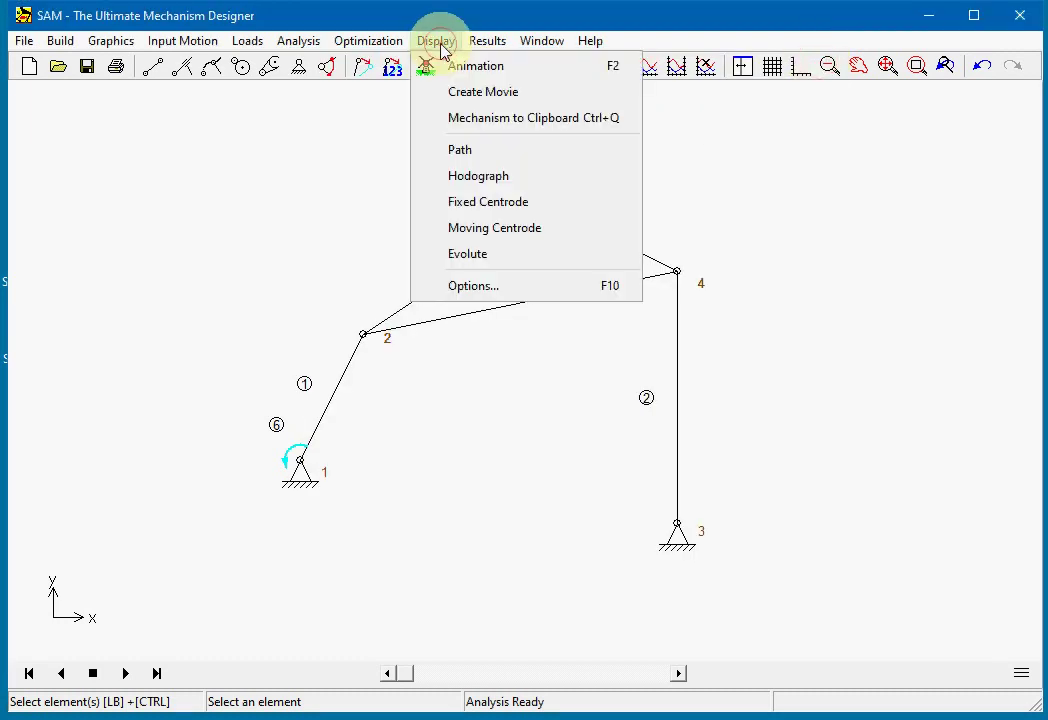
pyautogui.click(463, 152)
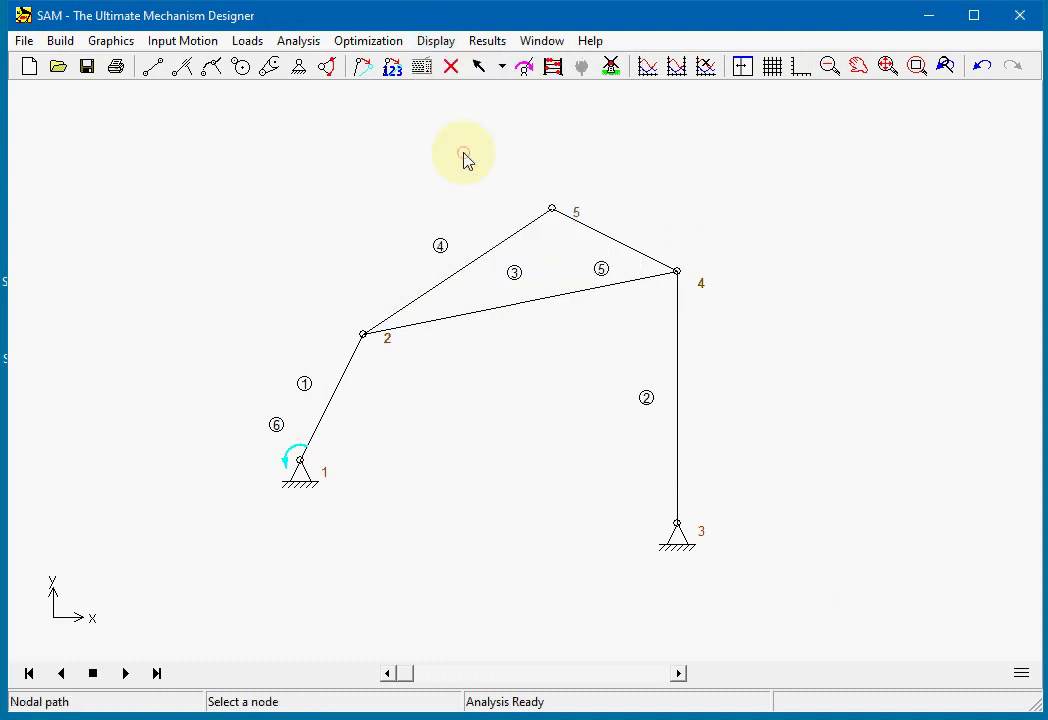
pyautogui.click(553, 204)
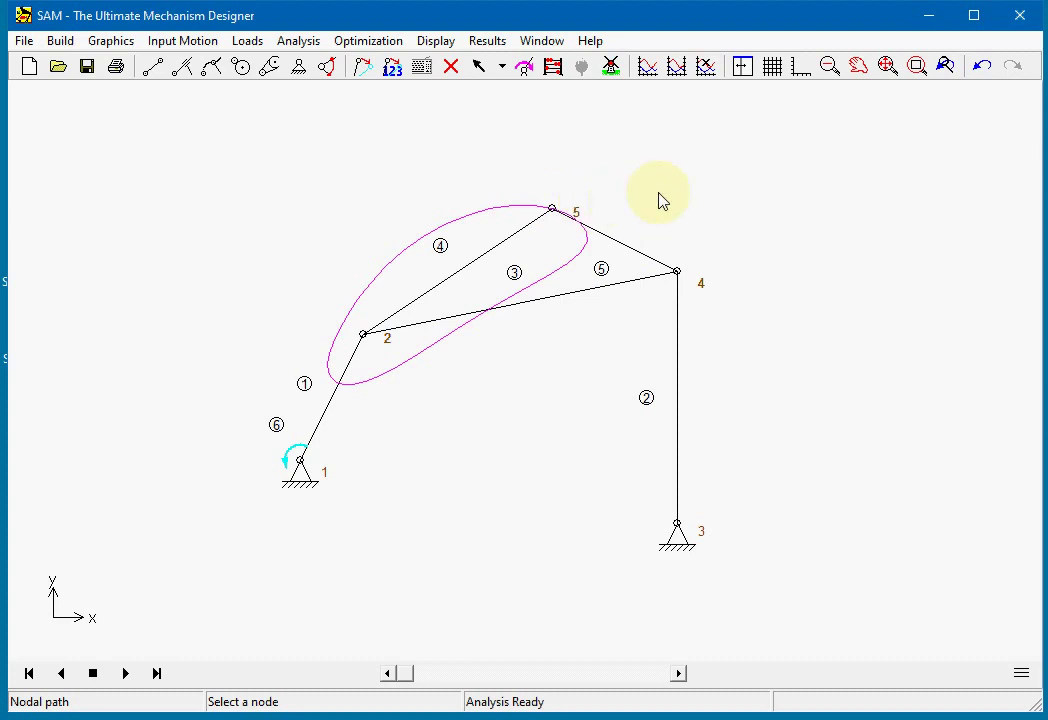
pyautogui.click(613, 66)
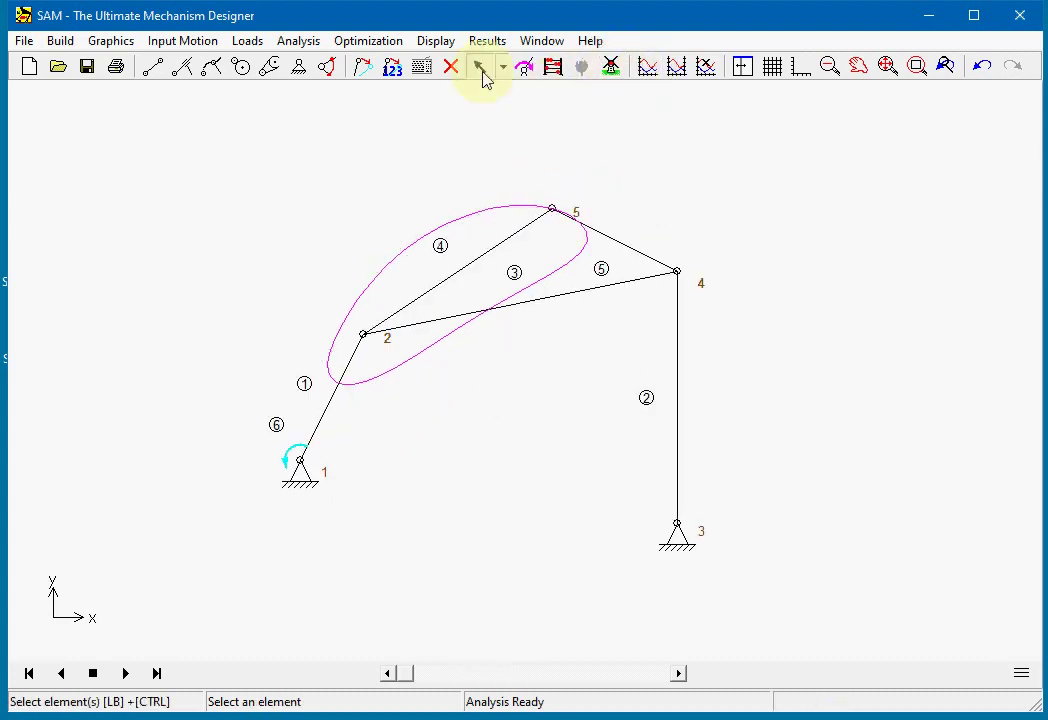
# Step: Move node 5 to about x 573.5 mm, y 910.2 mm, reshaping its traced path
pyautogui.click(366, 68)
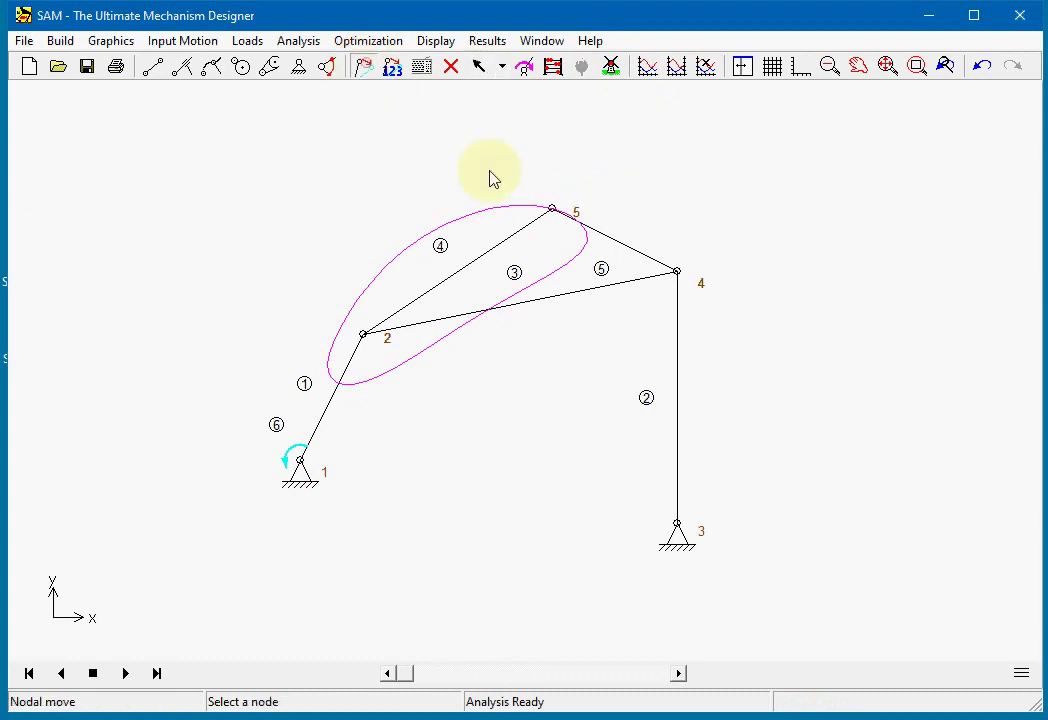
pyautogui.click(552, 208)
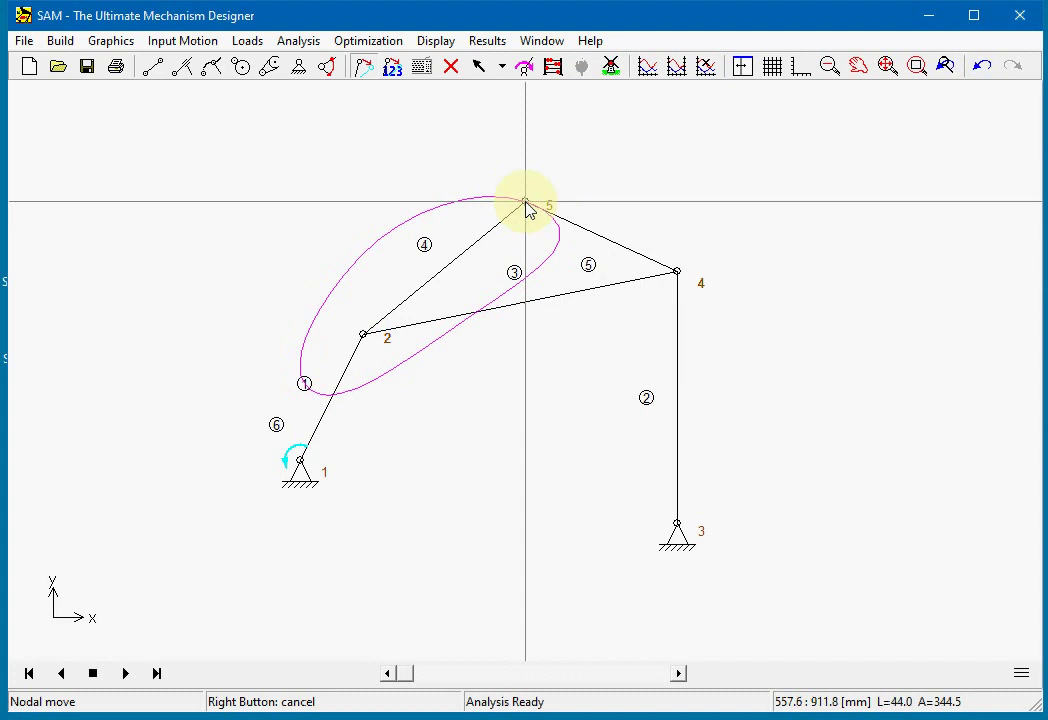
pyautogui.click(536, 206)
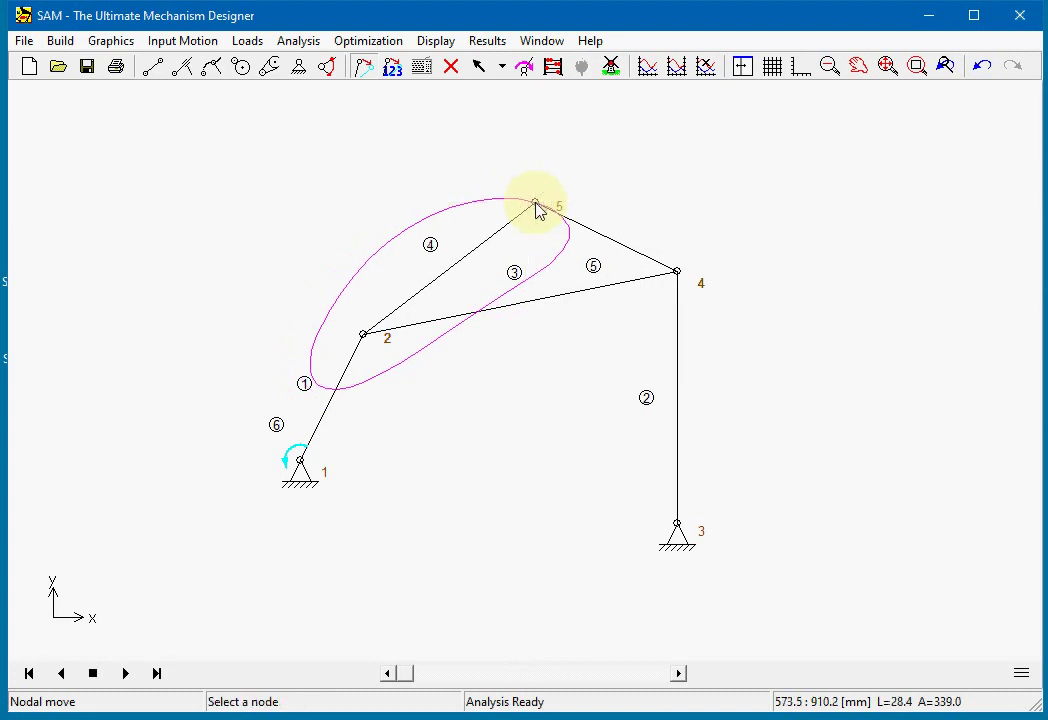
# Step: Display the hodograph of node 5 and animate the mechanism with its velocity vectors shown
pyautogui.click(440, 45)
pyautogui.click(490, 178)
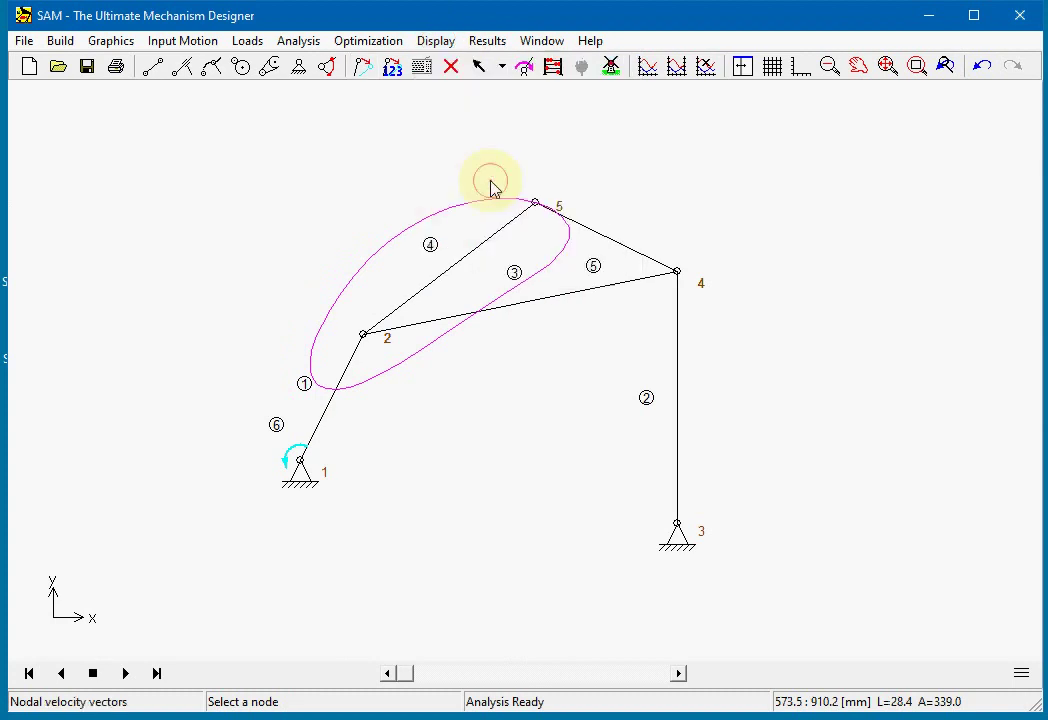
pyautogui.click(540, 201)
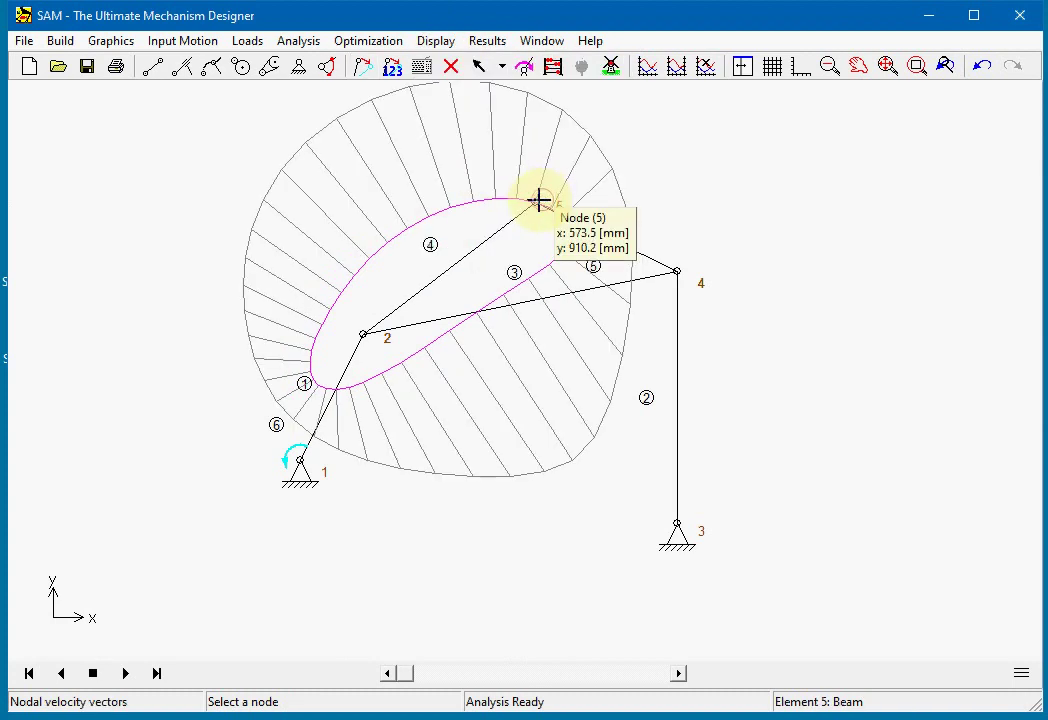
pyautogui.click(612, 66)
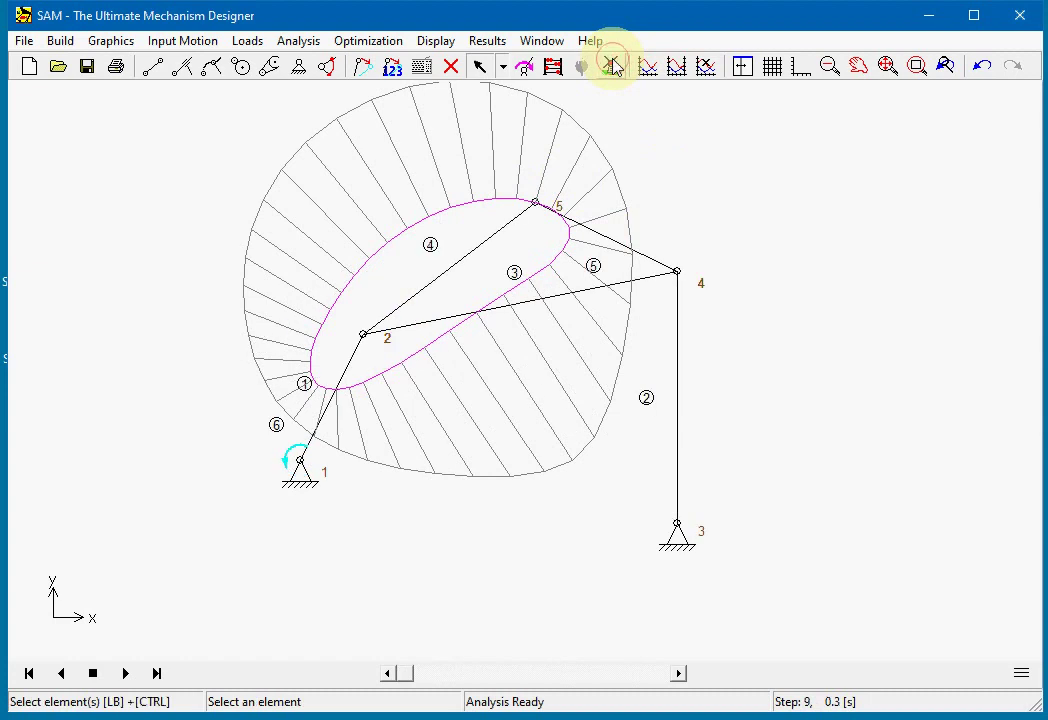
# Step: Set the hodograph size to 50 % in the project options and replay the animation
pyautogui.click(437, 41)
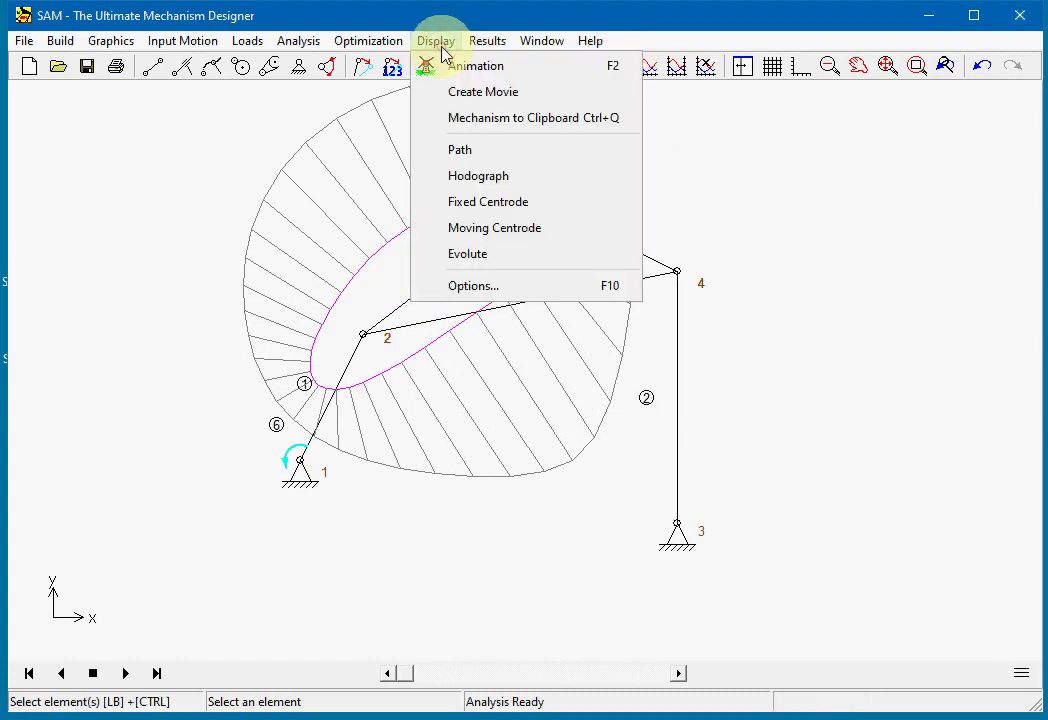
pyautogui.click(466, 288)
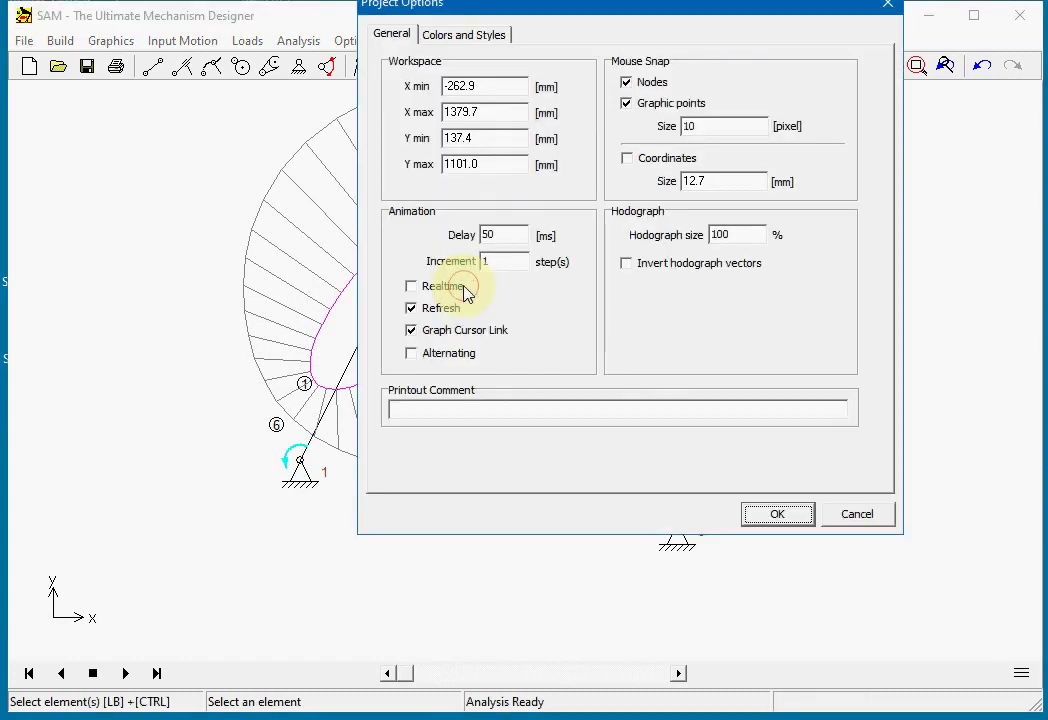
pyautogui.doubleClick(737, 235)
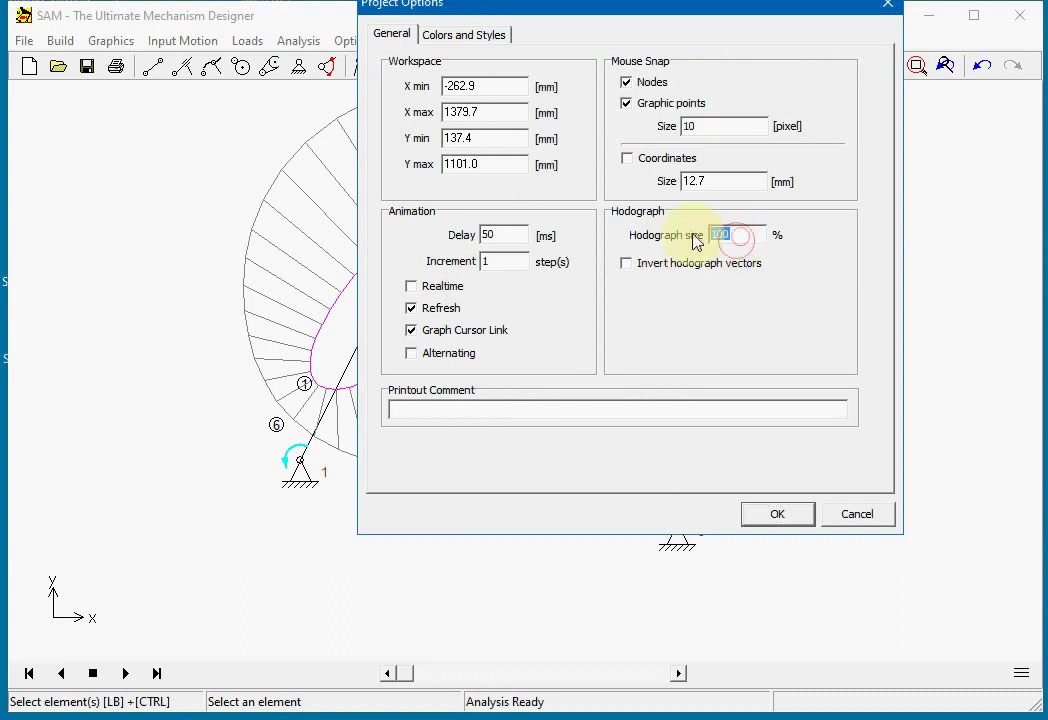
pyautogui.write('50')
pyautogui.click(779, 515)
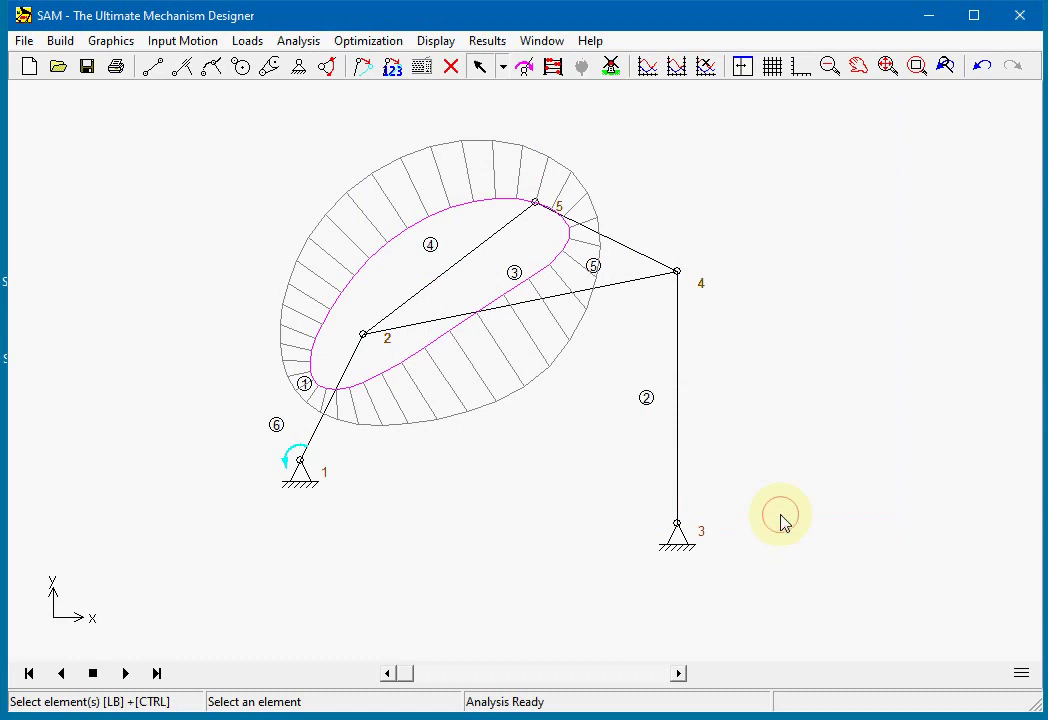
pyautogui.click(614, 68)
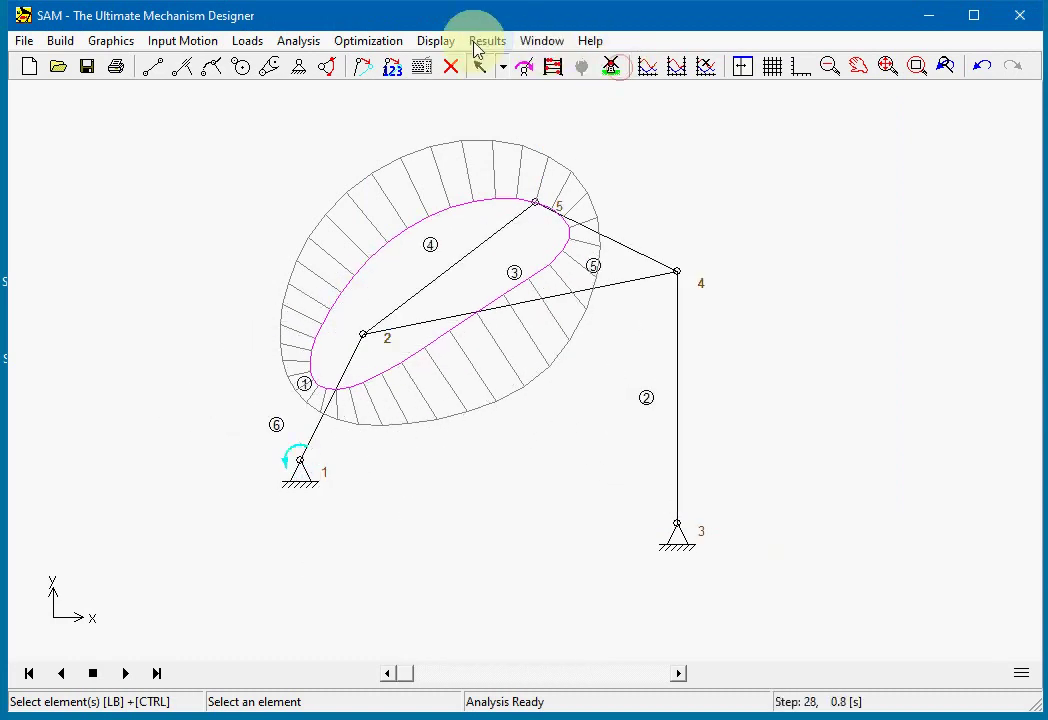
# Step: Review the hodograph settings, including the option to invert its vectors, and cancel without changes
pyautogui.click(440, 42)
pyautogui.click(485, 287)
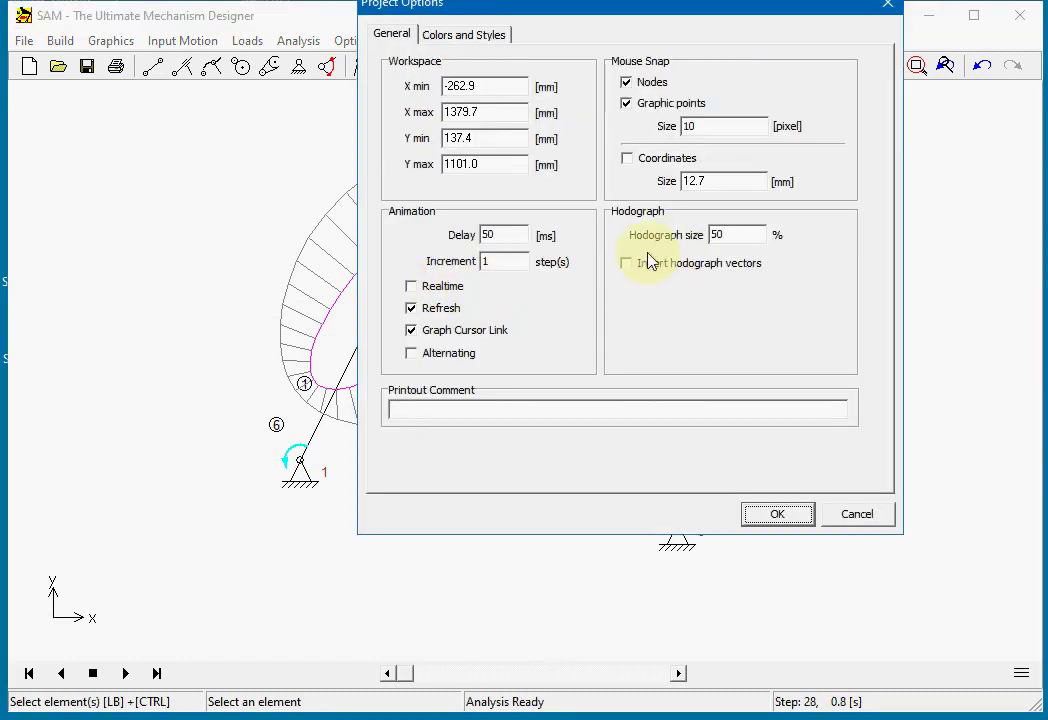
pyautogui.click(866, 516)
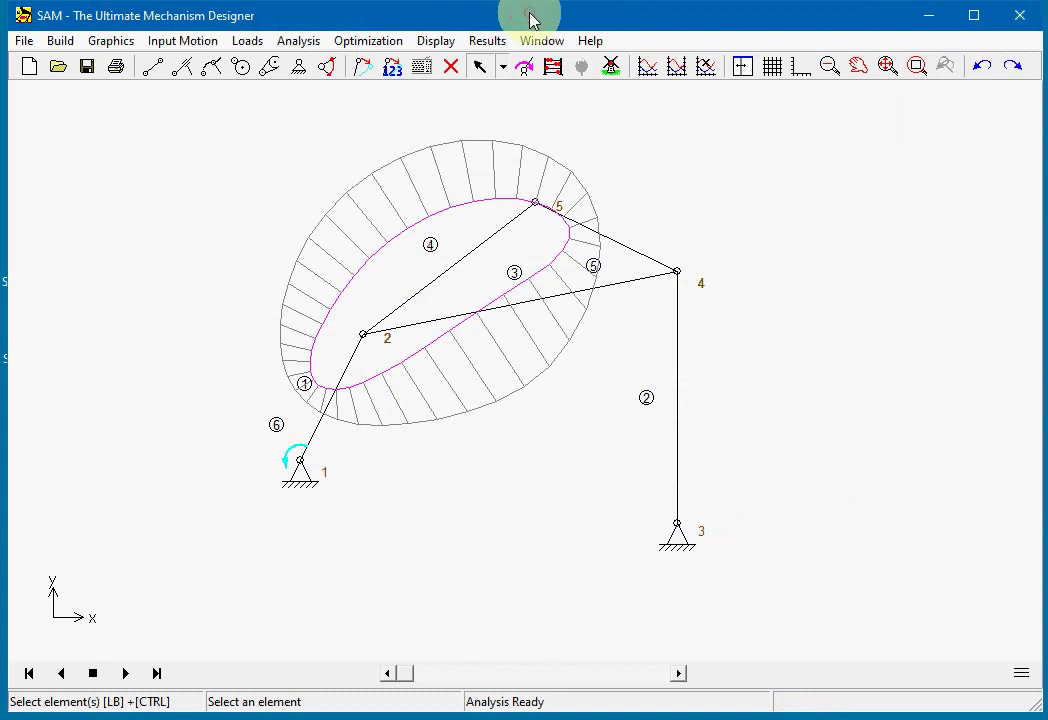
# Step: Remove the hodograph from node 5, keeping its traced path
pyautogui.click(438, 41)
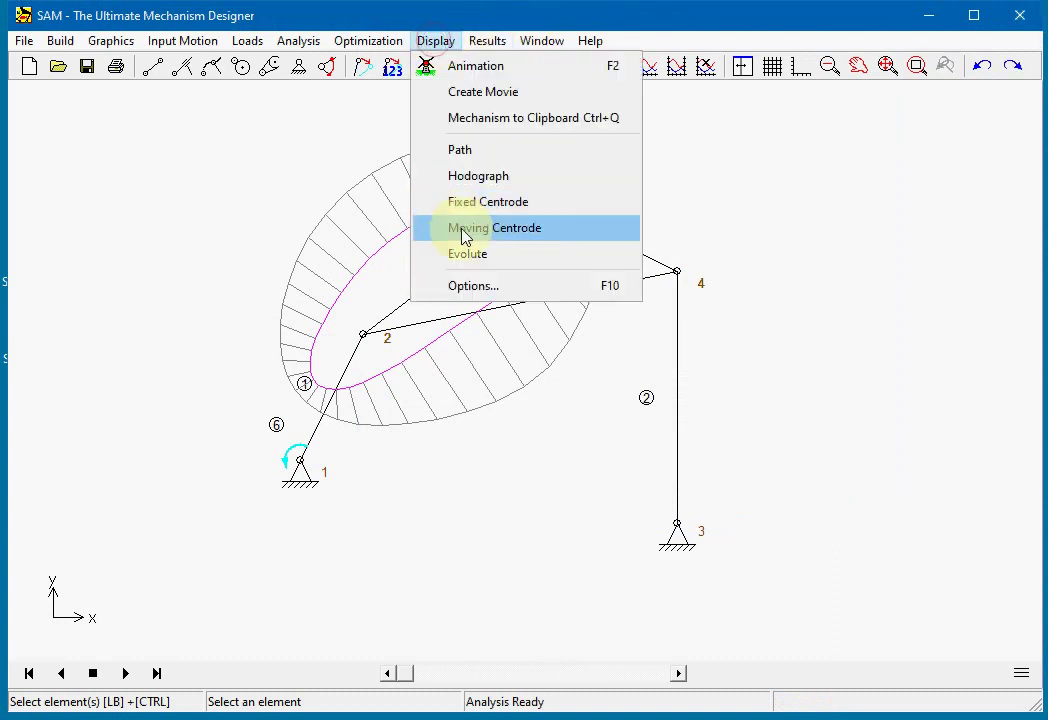
pyautogui.click(467, 186)
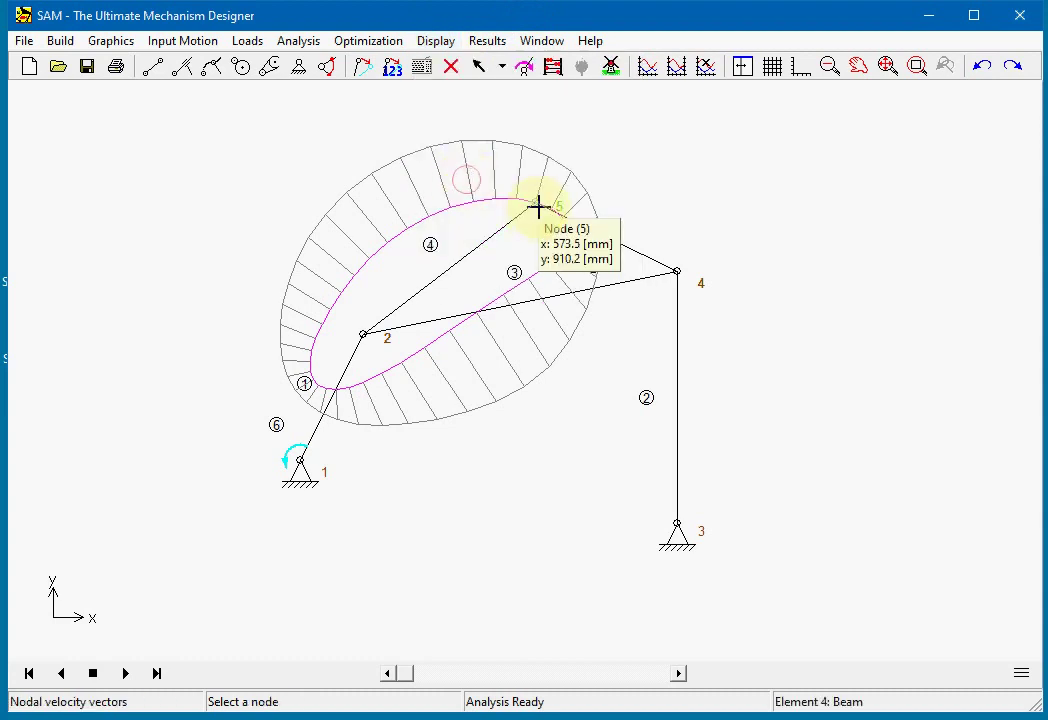
pyautogui.click(536, 206)
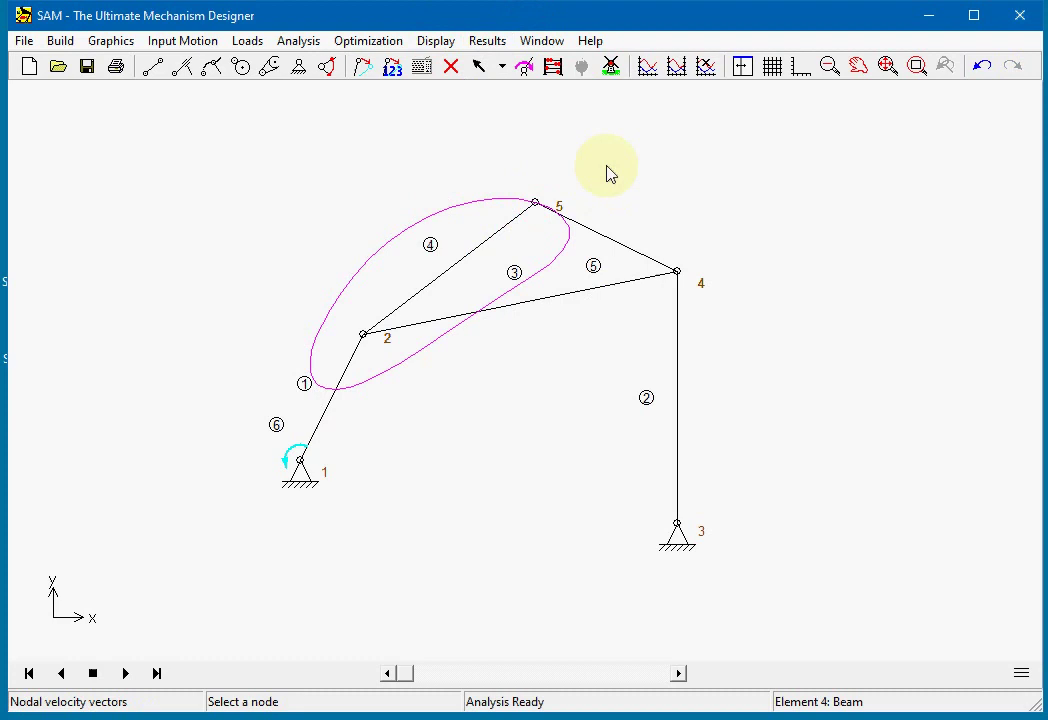
# Step: Switch off the Refresh option for animations in the project options and play the linkage animation with successive positions left on screen
pyautogui.click(436, 44)
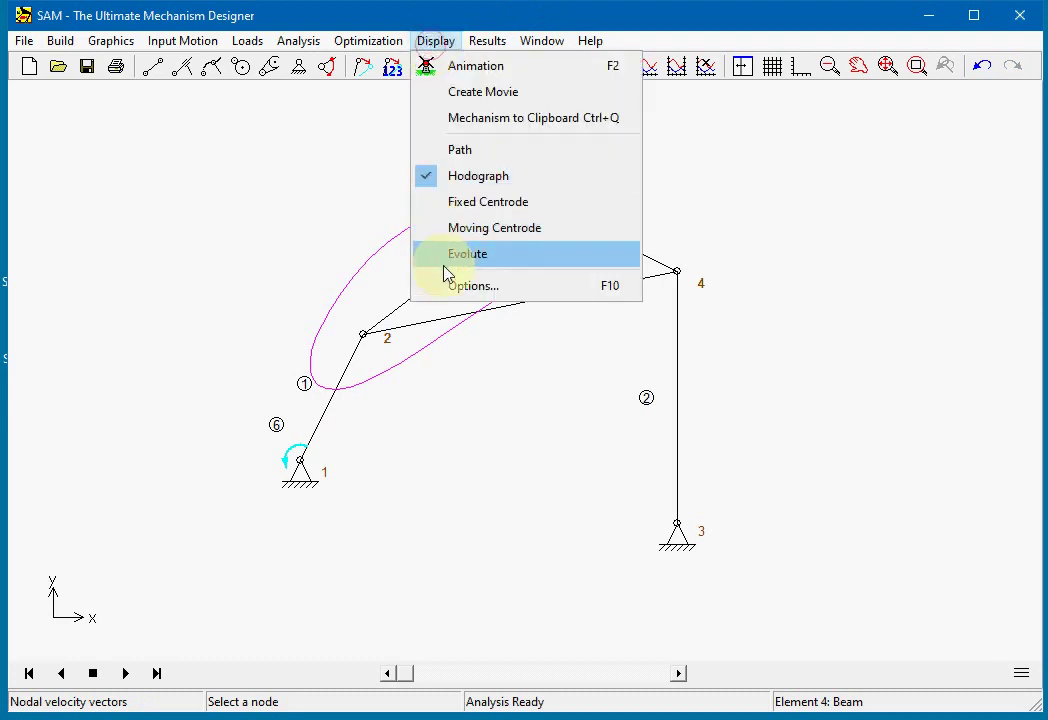
pyautogui.click(461, 289)
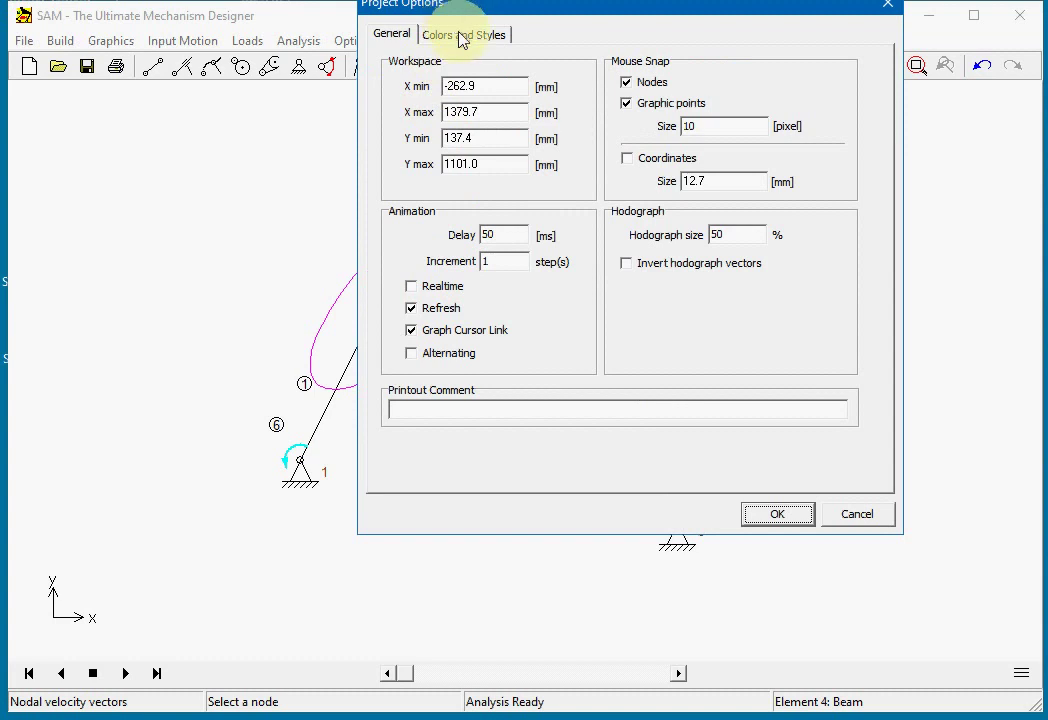
pyautogui.click(412, 287)
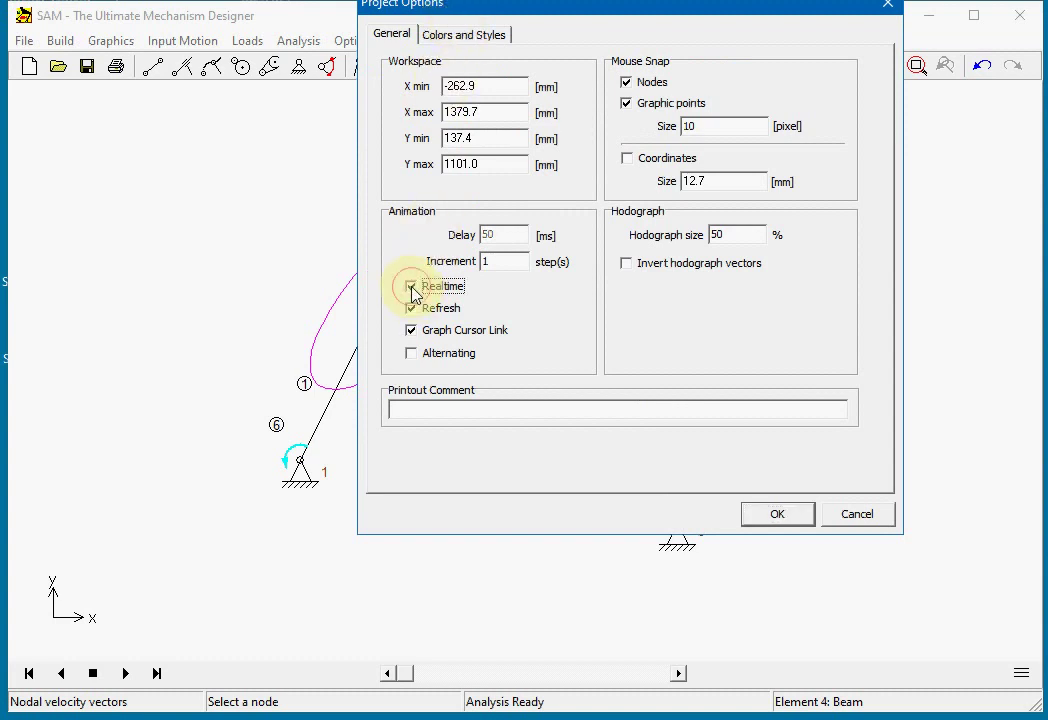
pyautogui.click(412, 288)
pyautogui.click(412, 309)
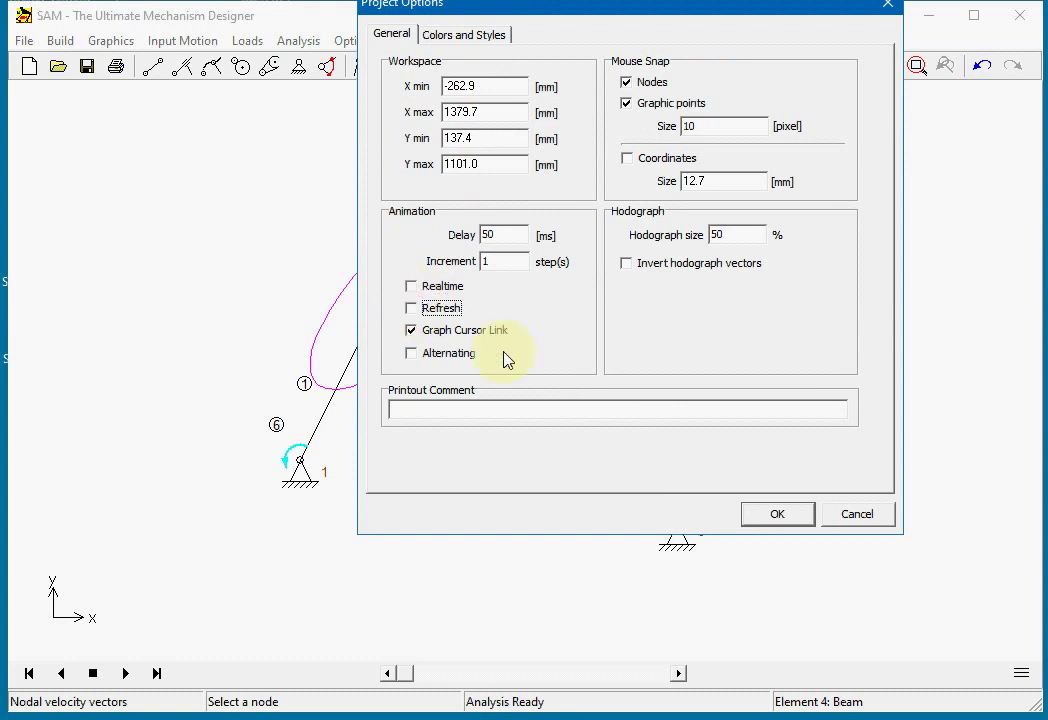
pyautogui.click(789, 518)
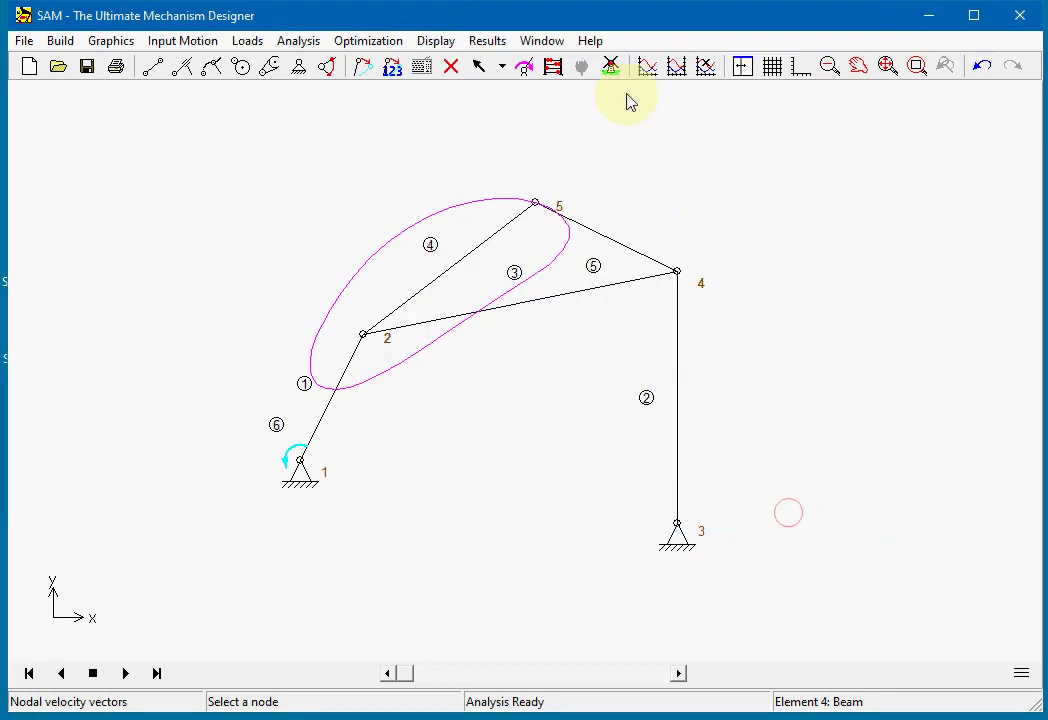
pyautogui.click(612, 65)
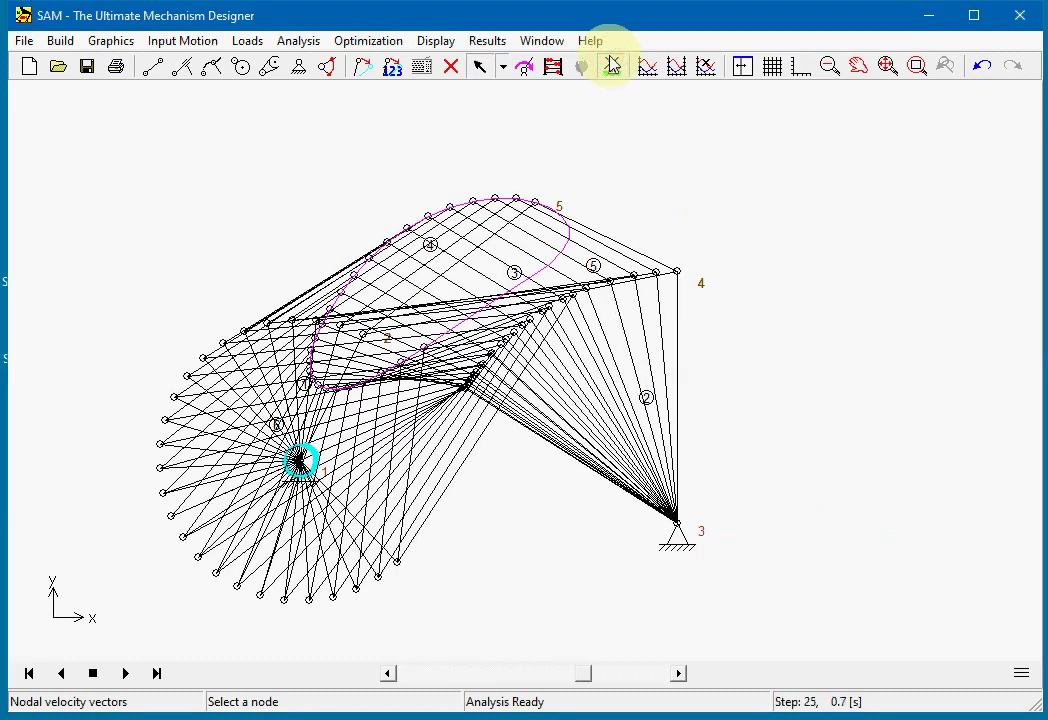
pyautogui.click(612, 65)
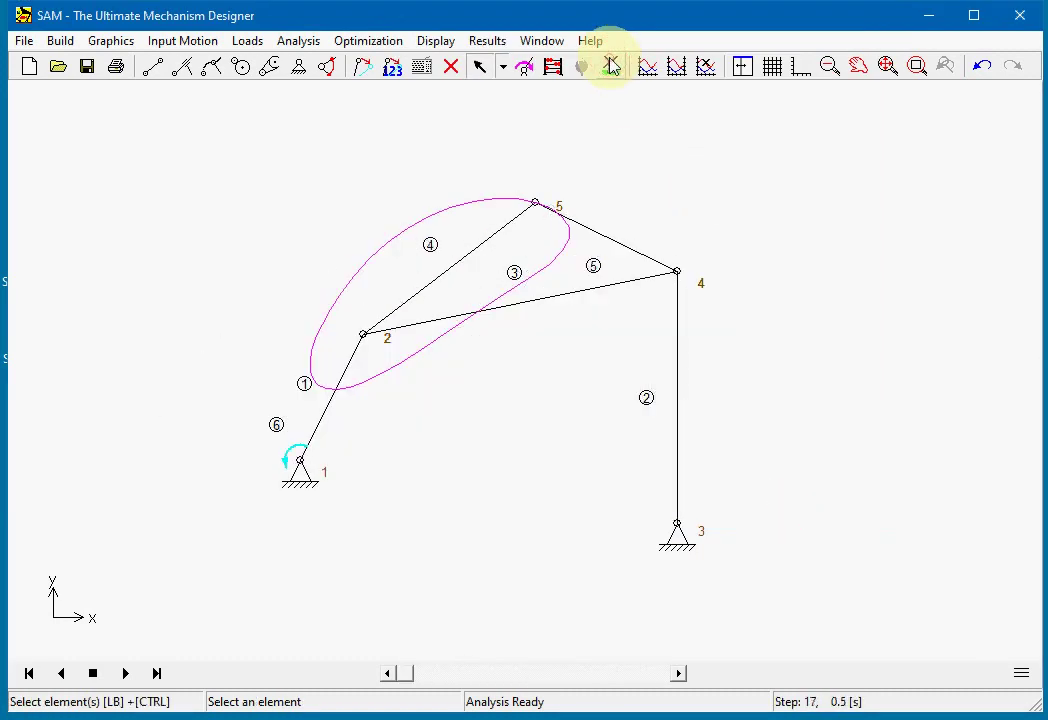
# Step: Switch the animation's Refresh option back on in the project options
pyautogui.click(438, 41)
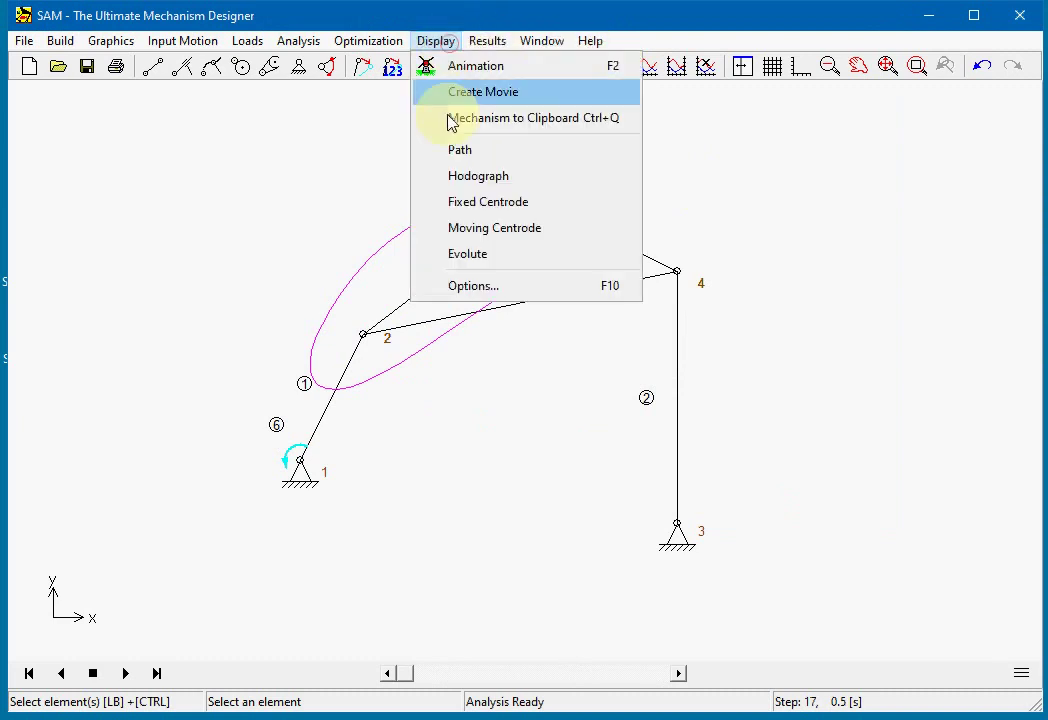
pyautogui.click(491, 300)
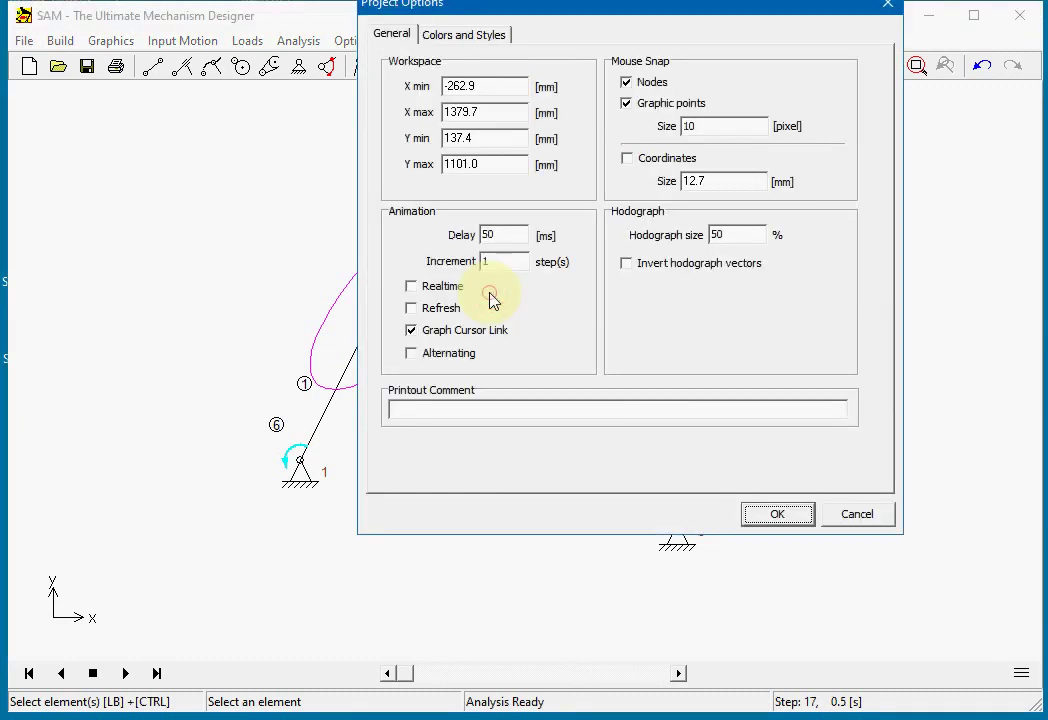
pyautogui.click(424, 310)
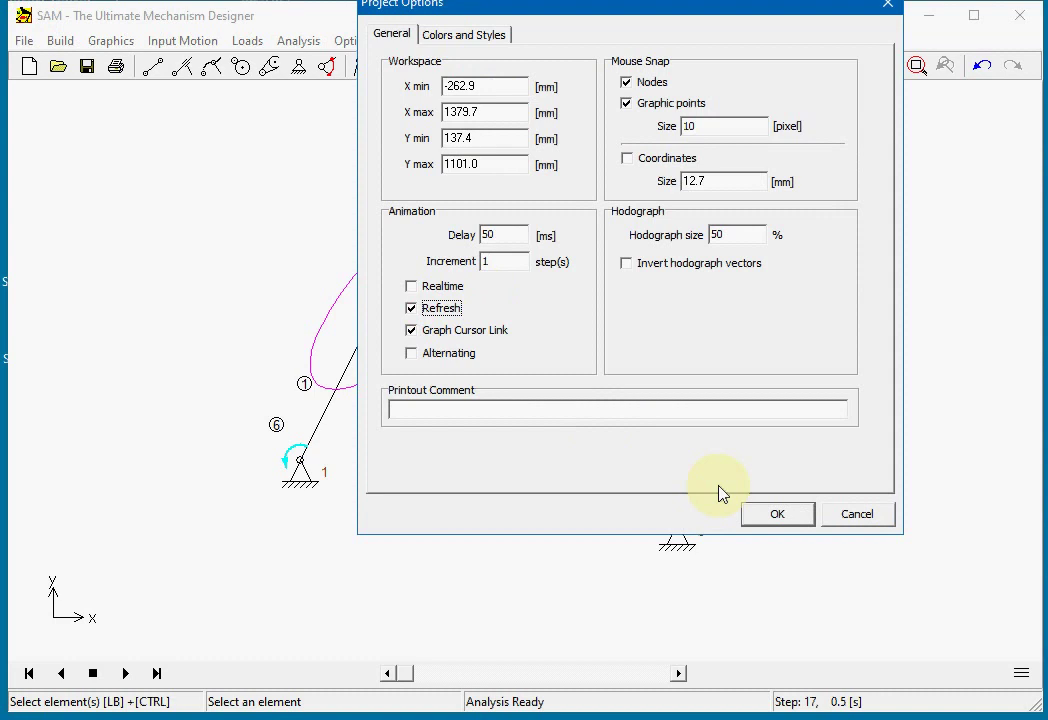
pyautogui.click(783, 518)
# Step: Set the mechanism's color to blue and its line style to thick solid in the project options, and play the animation
pyautogui.click(470, 38)
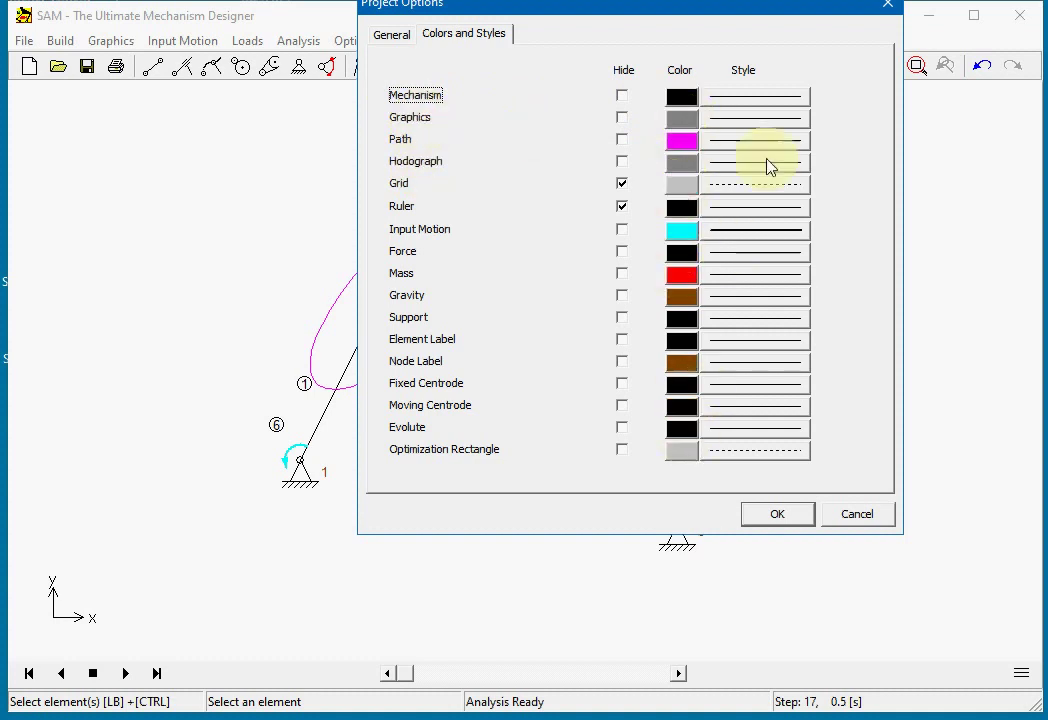
pyautogui.click(683, 100)
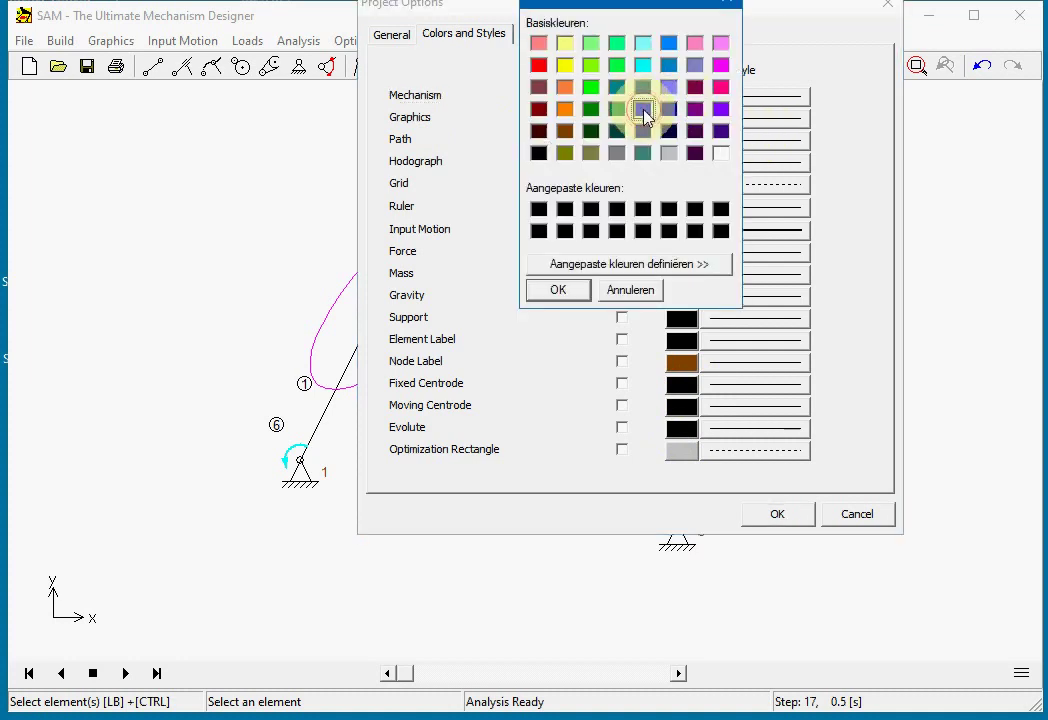
pyautogui.click(643, 110)
pyautogui.click(566, 294)
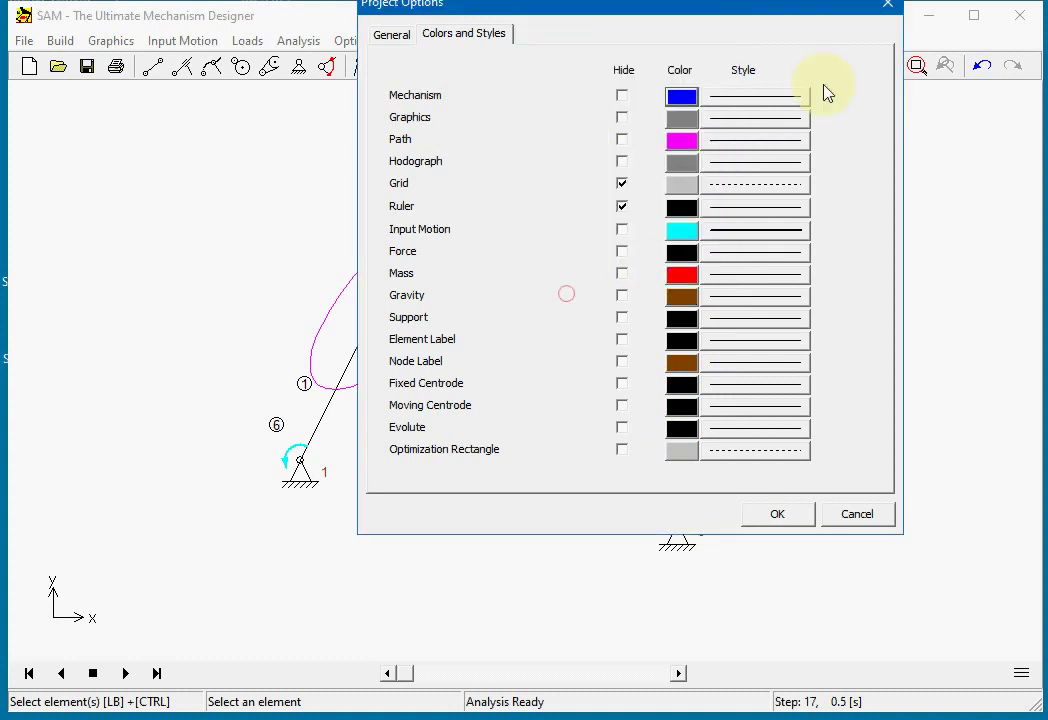
pyautogui.click(783, 97)
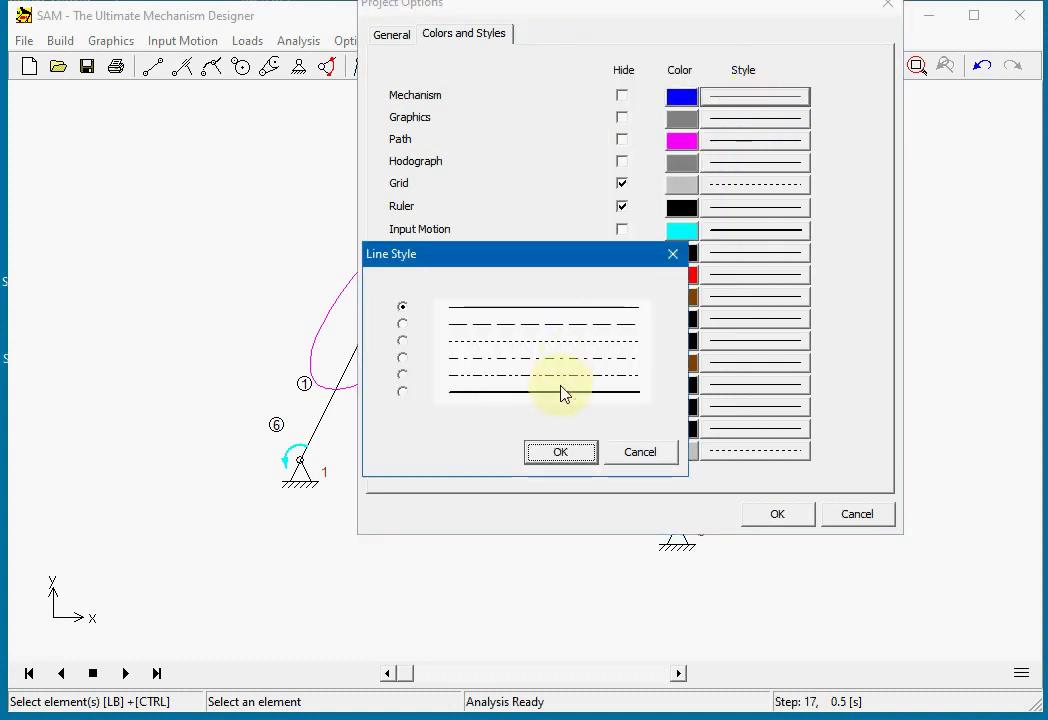
pyautogui.click(560, 452)
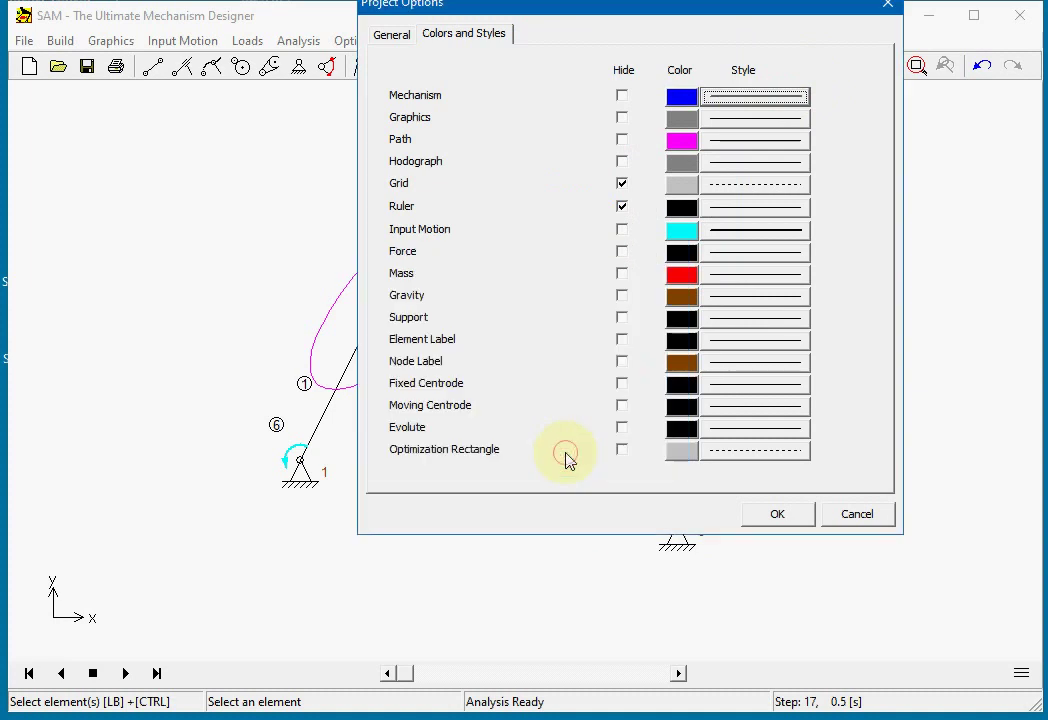
pyautogui.click(770, 514)
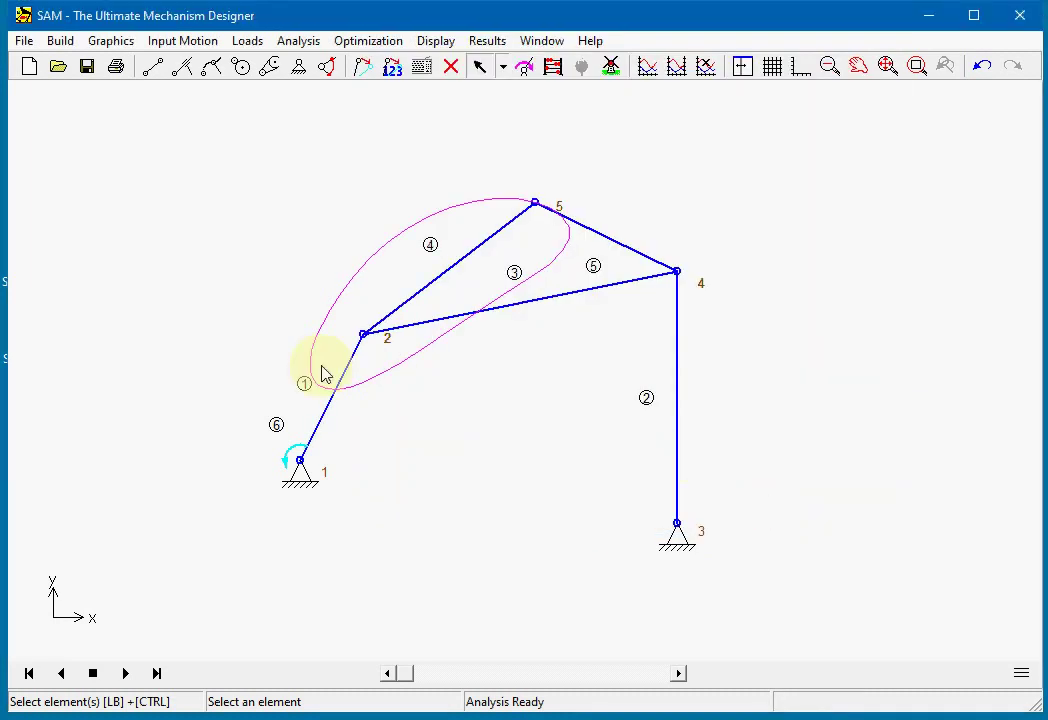
pyautogui.click(612, 67)
# Step: Give beam element 2 its own red color and long-dashed line style, and play the animation
pyautogui.rightClick(680, 346)
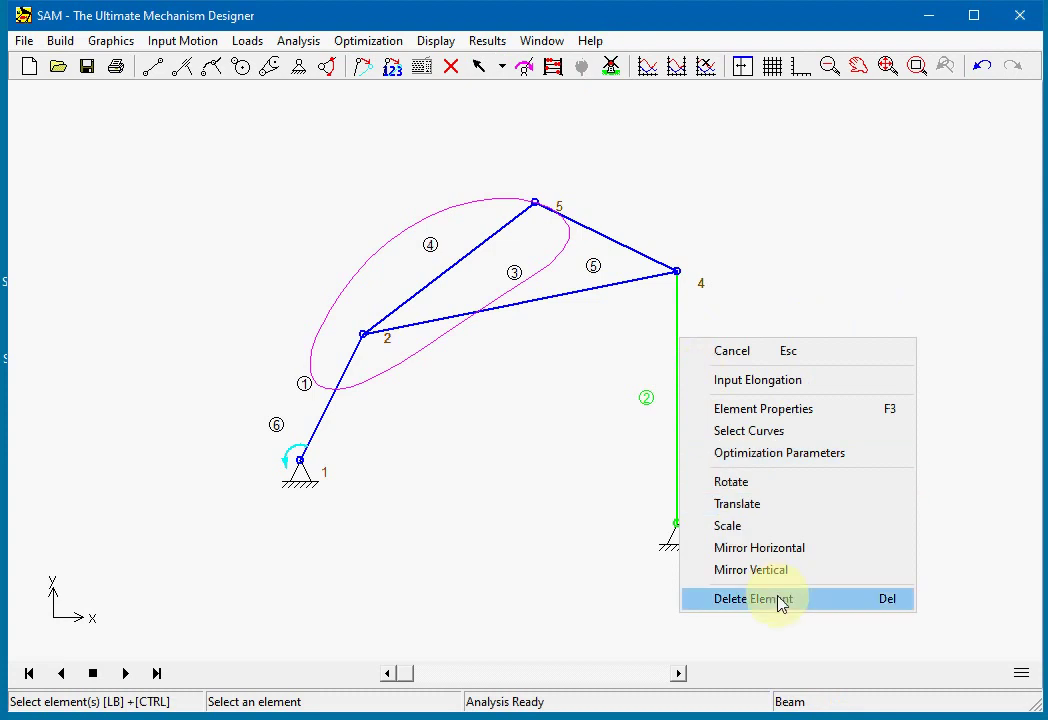
pyautogui.click(806, 419)
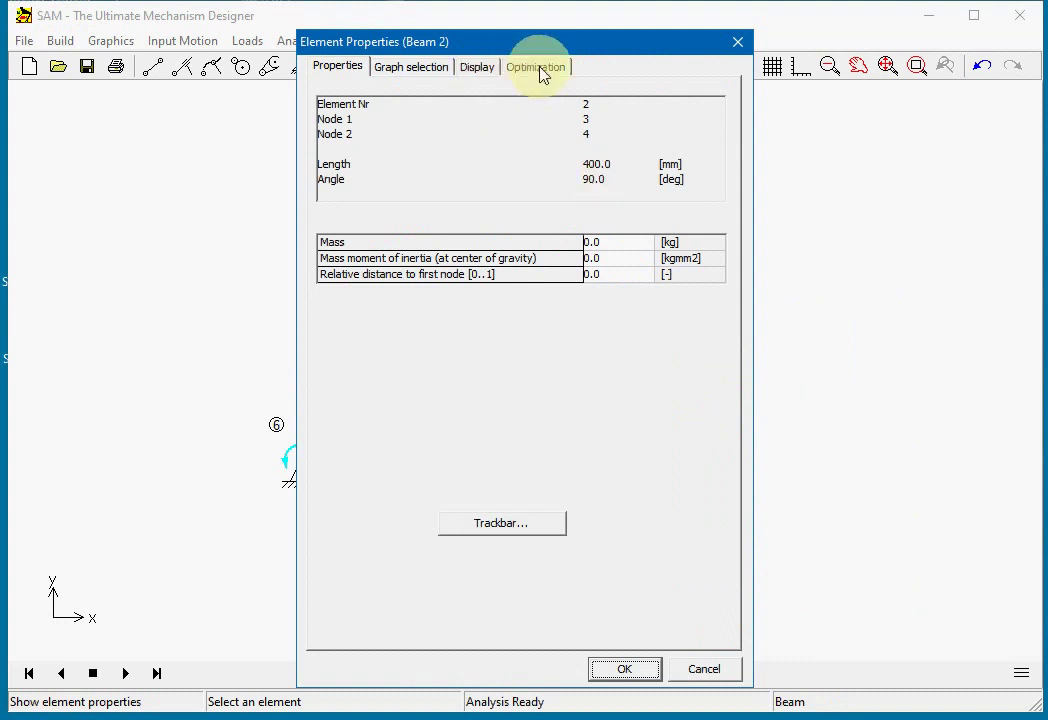
pyautogui.click(484, 70)
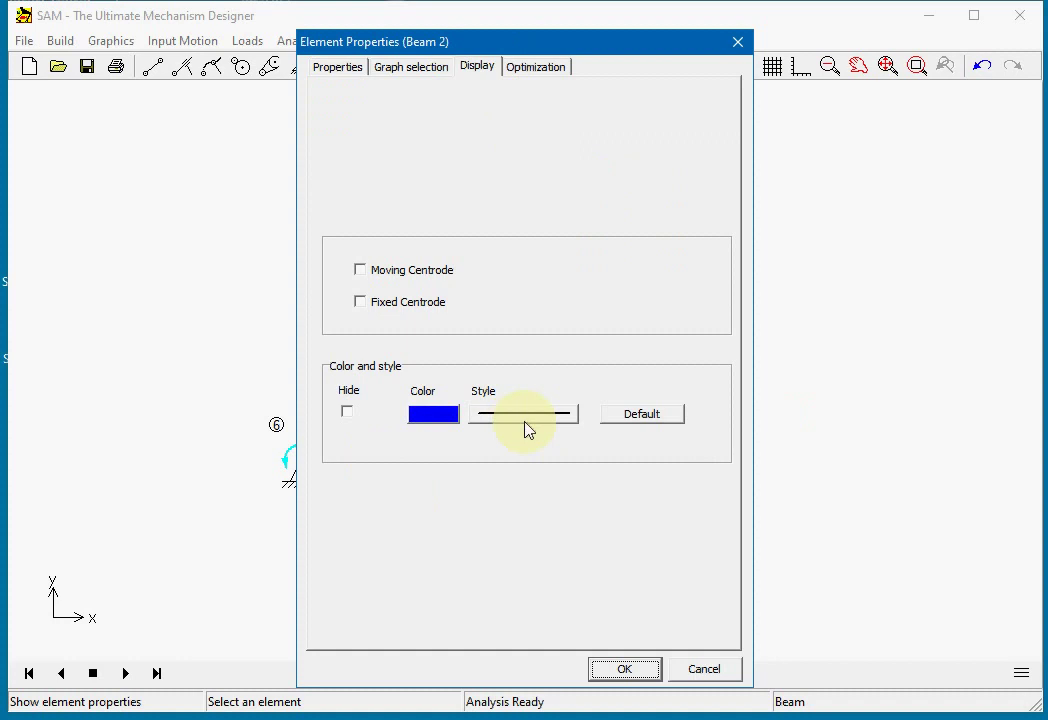
pyautogui.click(437, 416)
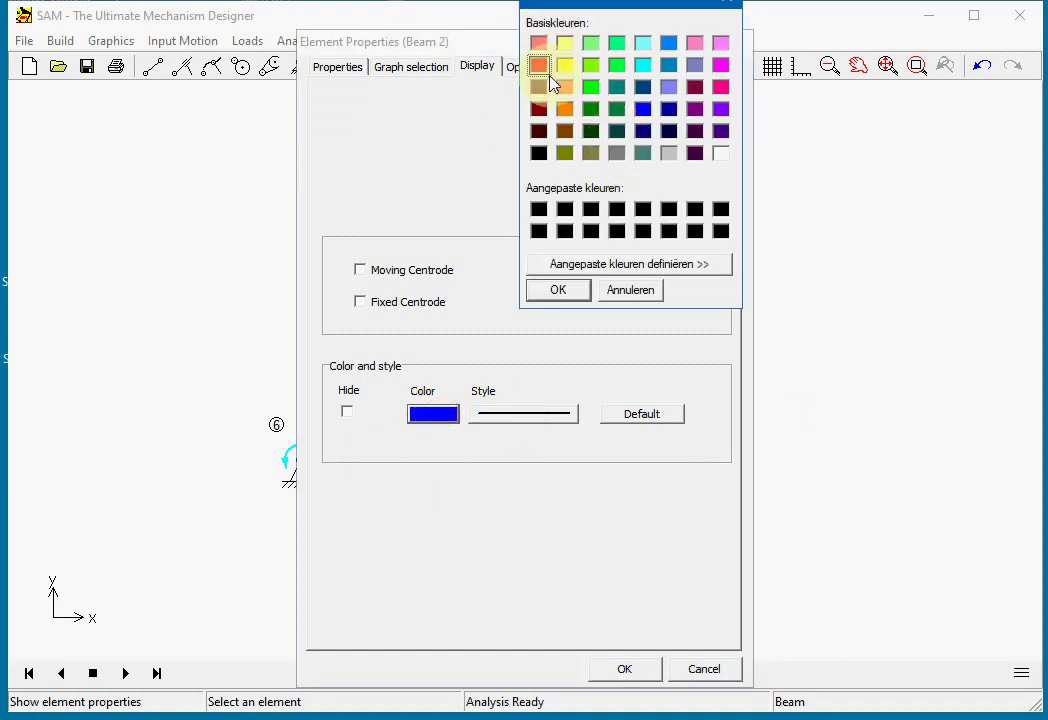
pyautogui.click(564, 292)
pyautogui.click(529, 418)
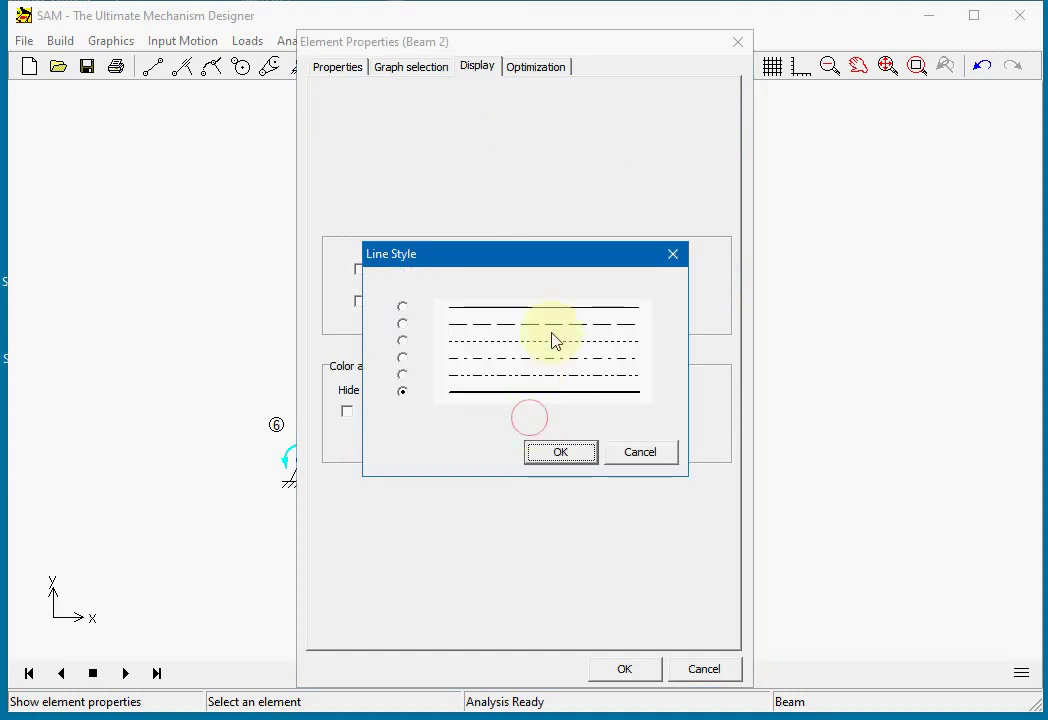
pyautogui.click(552, 326)
pyautogui.click(582, 451)
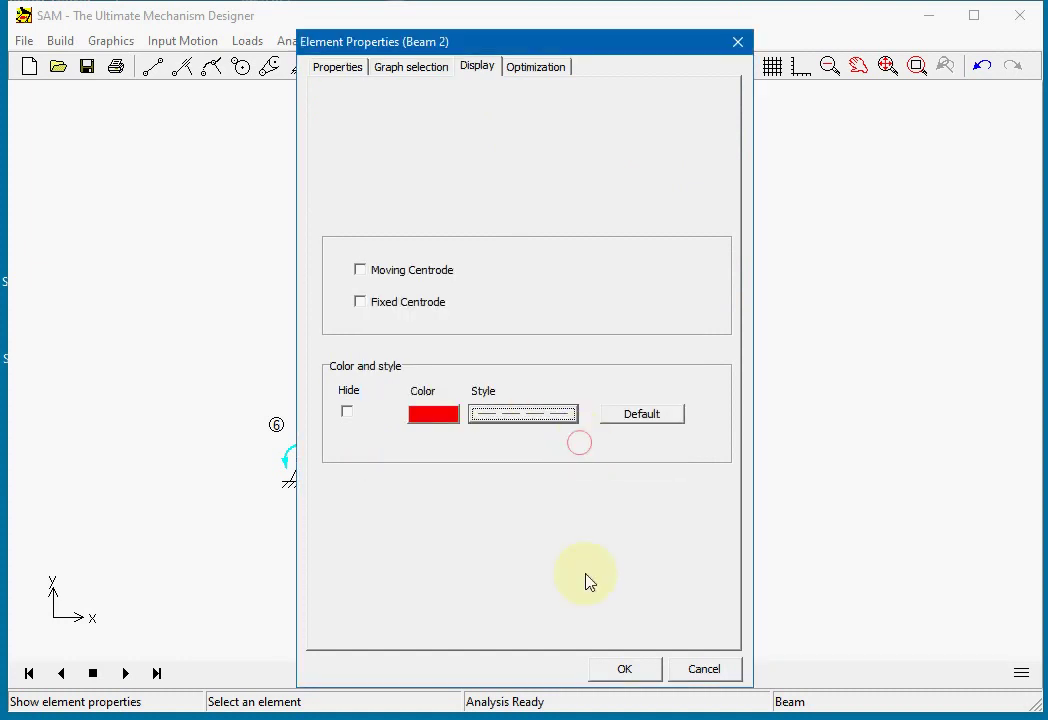
pyautogui.click(618, 667)
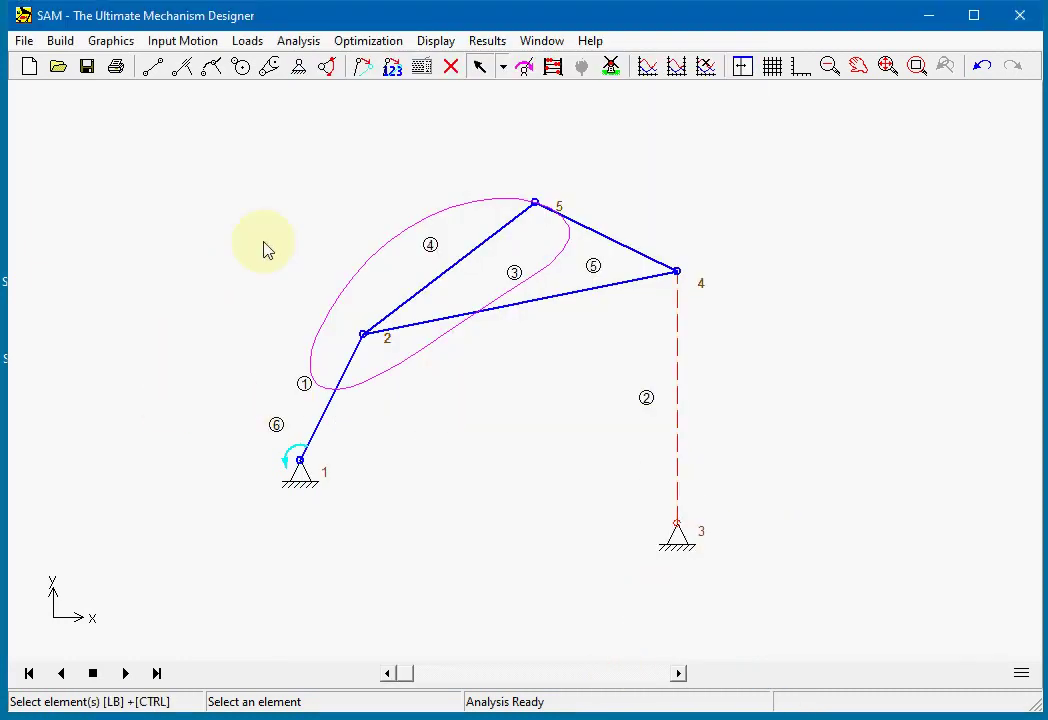
pyautogui.click(610, 66)
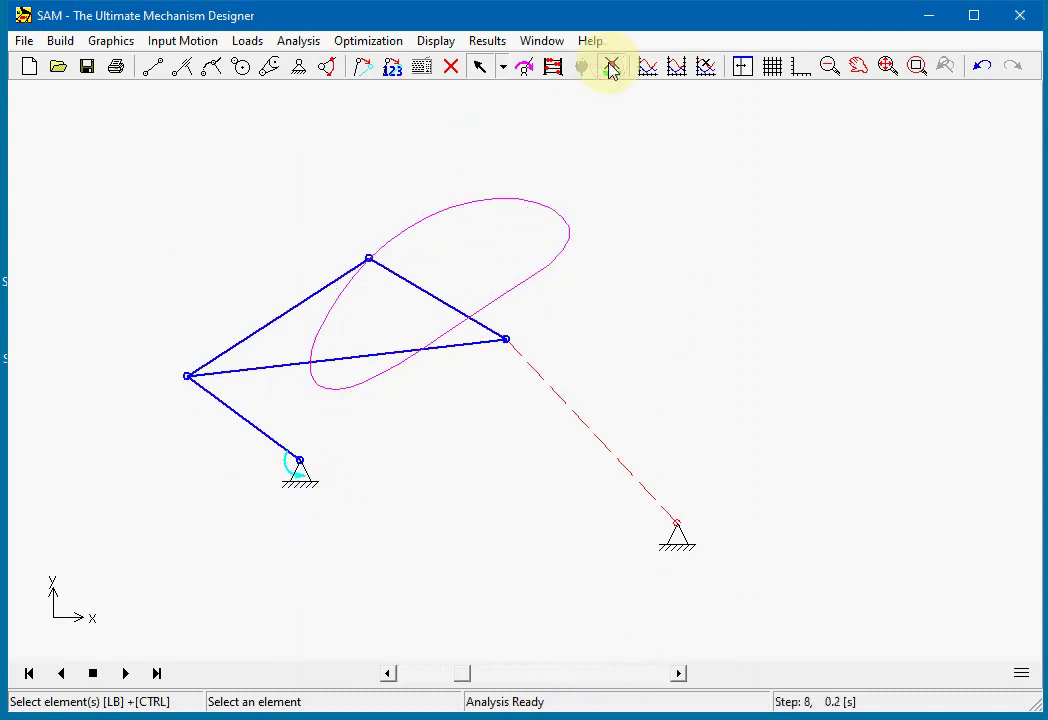
pyautogui.click(612, 66)
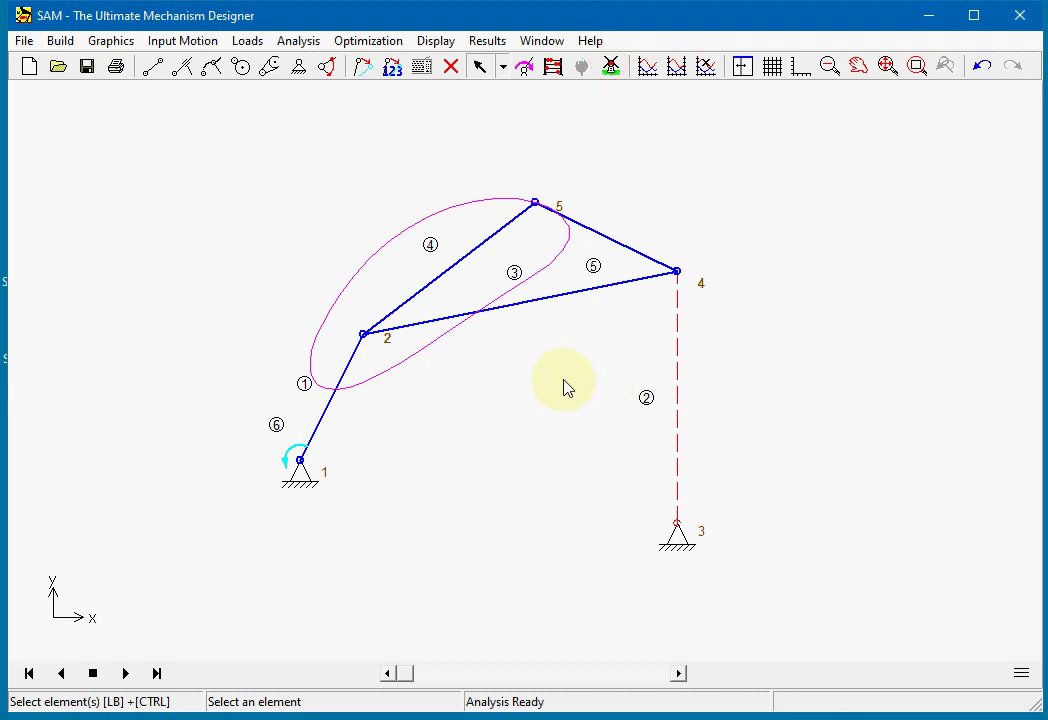
# Step: Fit the whole mechanism to the window and replay the animation
pyautogui.click(887, 66)
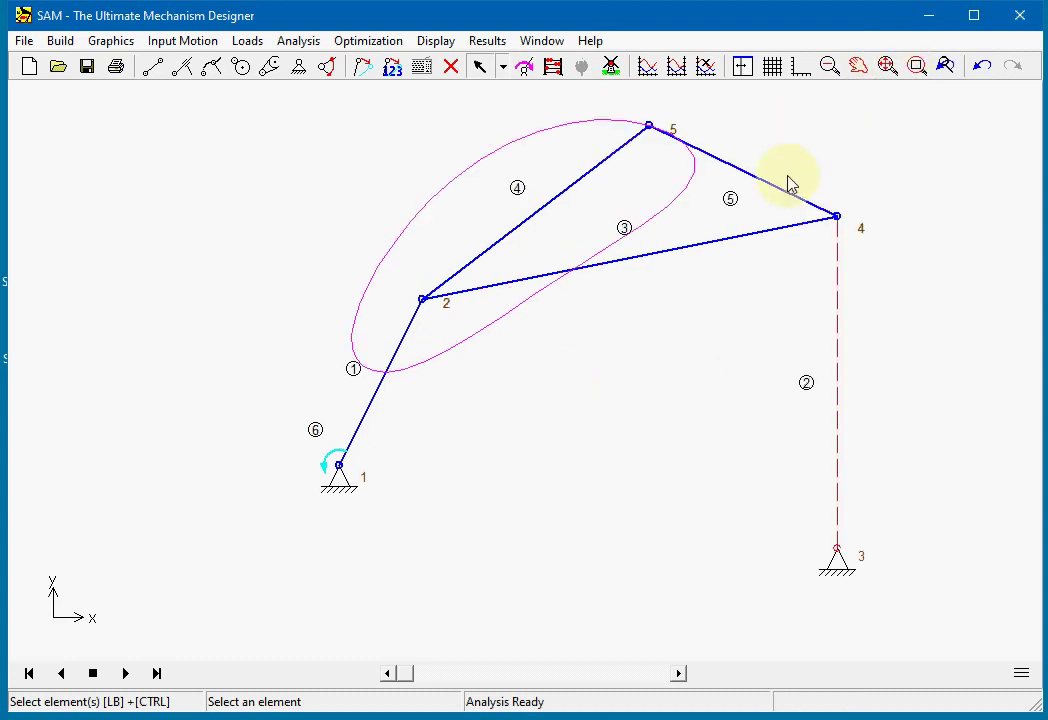
pyautogui.click(613, 68)
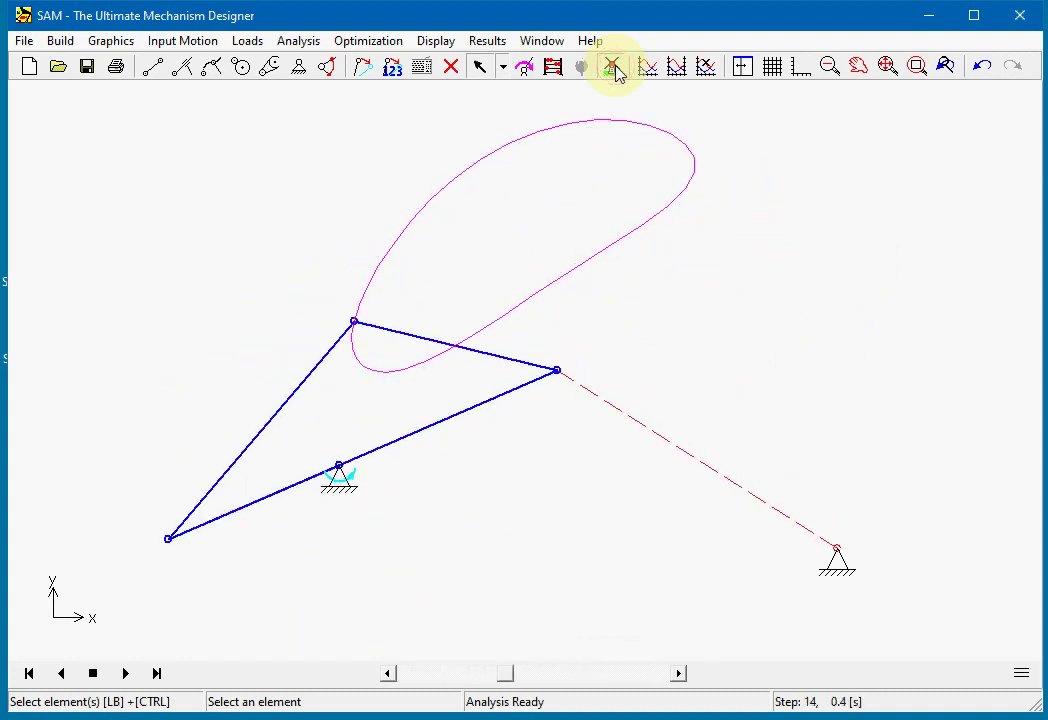
pyautogui.click(613, 68)
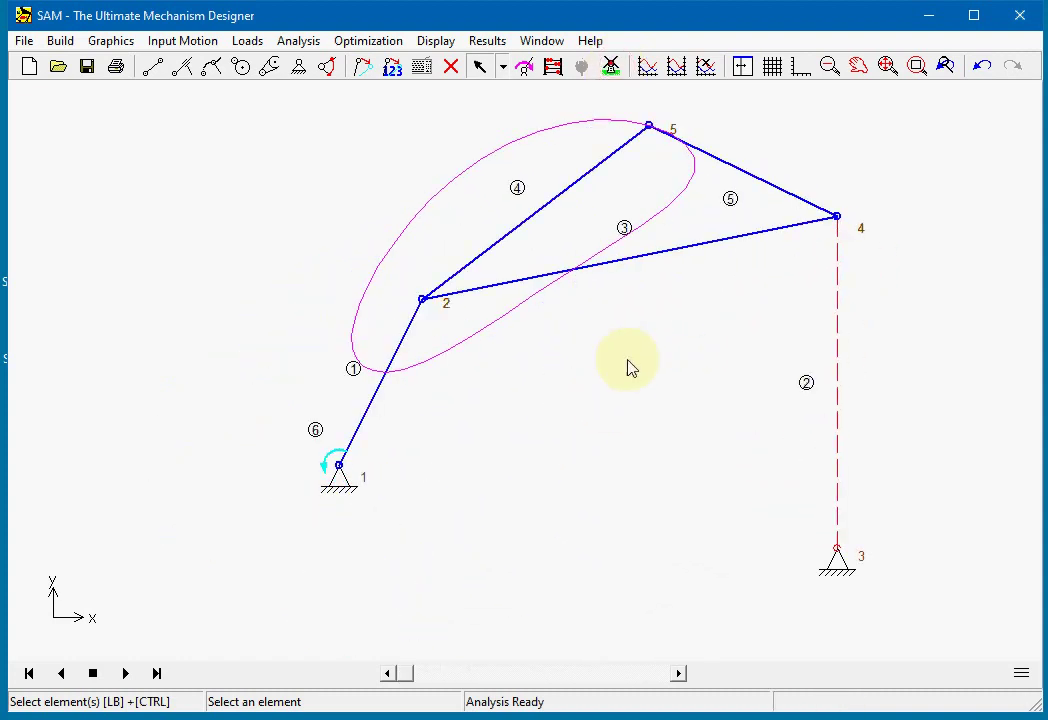
# Step: Zoom in and out on the mechanism and pan it across the workspace
pyautogui.scroll(-2, 628, 363)
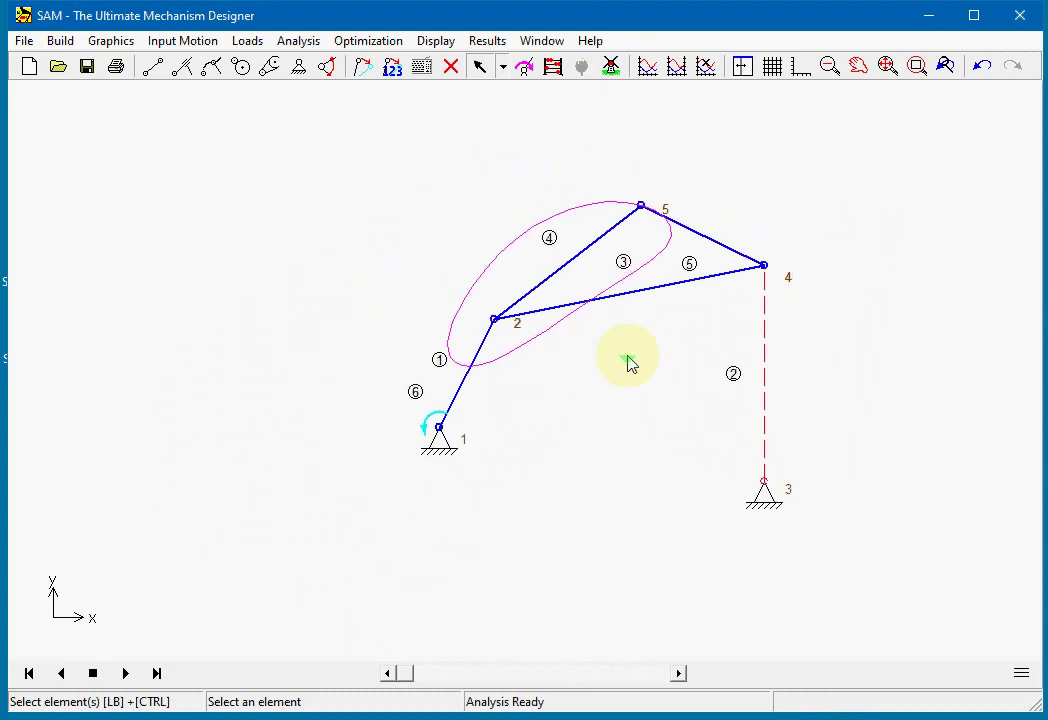
pyautogui.scroll(2, 628, 363)
pyautogui.scroll(-2, 630, 360)
pyautogui.scroll(3, 630, 360)
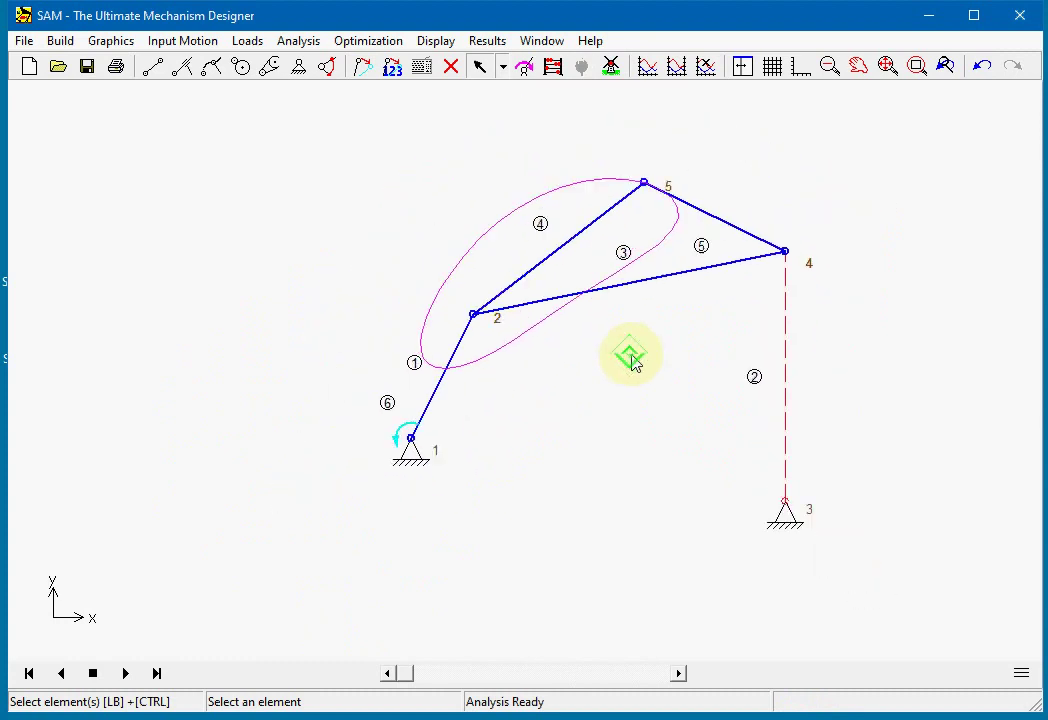
pyautogui.scroll(-3, 631, 362)
pyautogui.scroll(2, 631, 362)
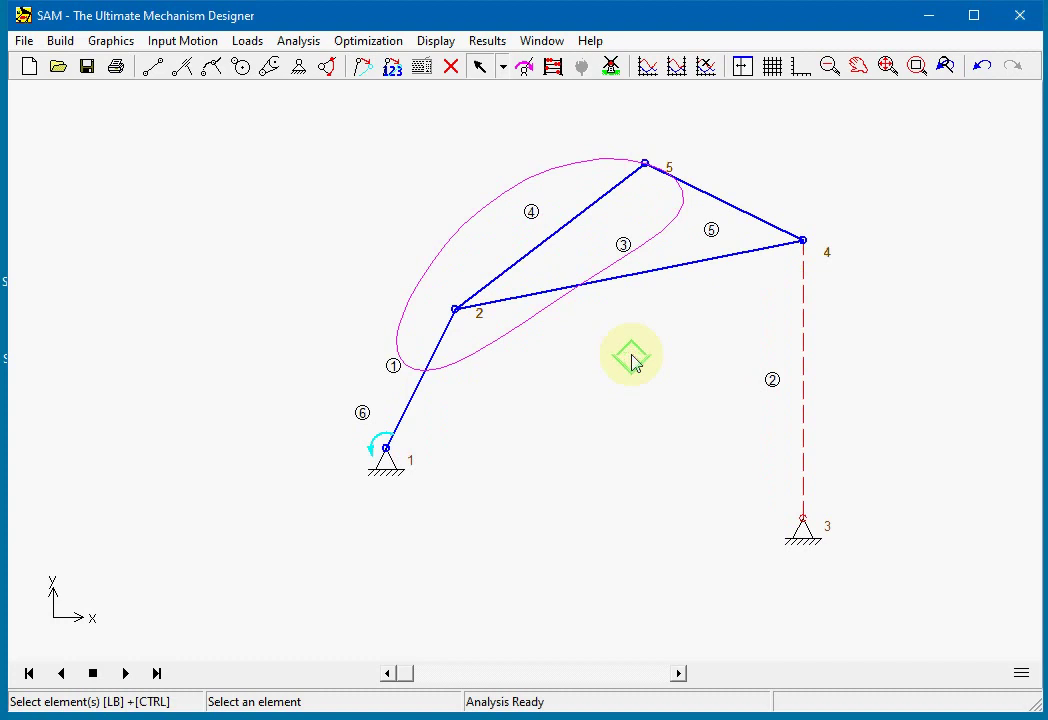
pyautogui.moveTo(632, 363)
pyautogui.mouseDown(button='middle')
pyautogui.moveTo(477, 379)
pyautogui.moveTo(685, 379)
pyautogui.moveTo(491, 409)
pyautogui.moveTo(685, 393)
pyautogui.moveTo(363, 340)
pyautogui.moveTo(632, 356)
pyautogui.moveTo(480, 402)
pyautogui.moveTo(533, 414)
pyautogui.moveTo(485, 410)
pyautogui.mouseUp(button='middle')
pyautogui.click(684, 372)
pyautogui.rightClick(606, 388)
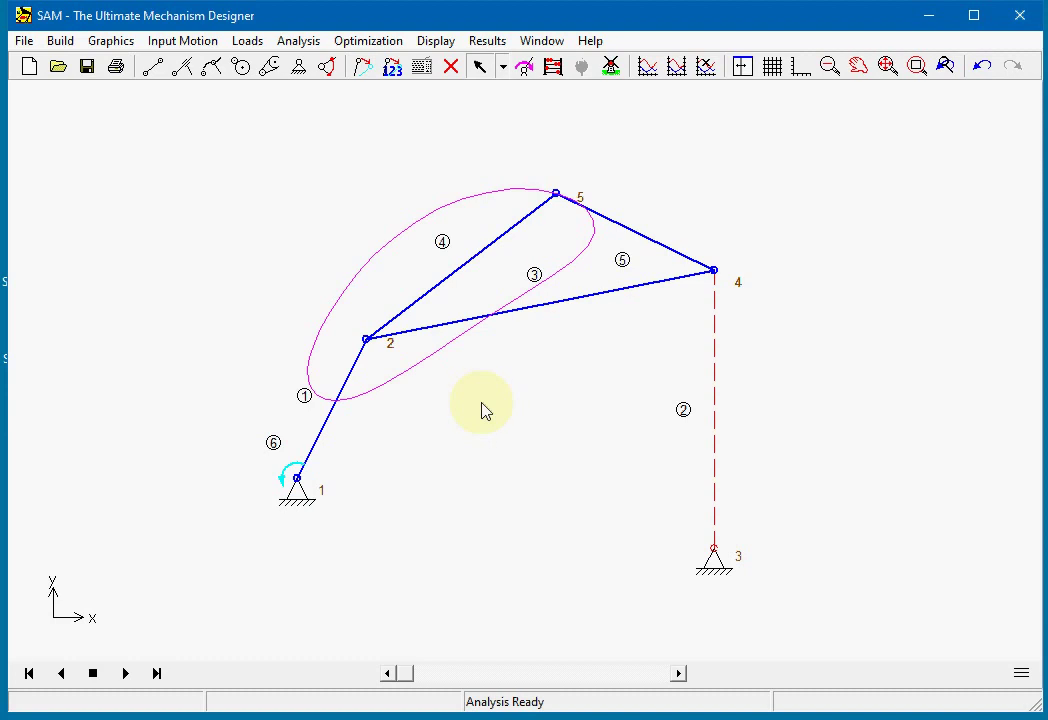
# Step: Cycle the window through the graph, combined and mechanism layouts, finishing with the mechanism and graph side by side
pyautogui.click(743, 66)
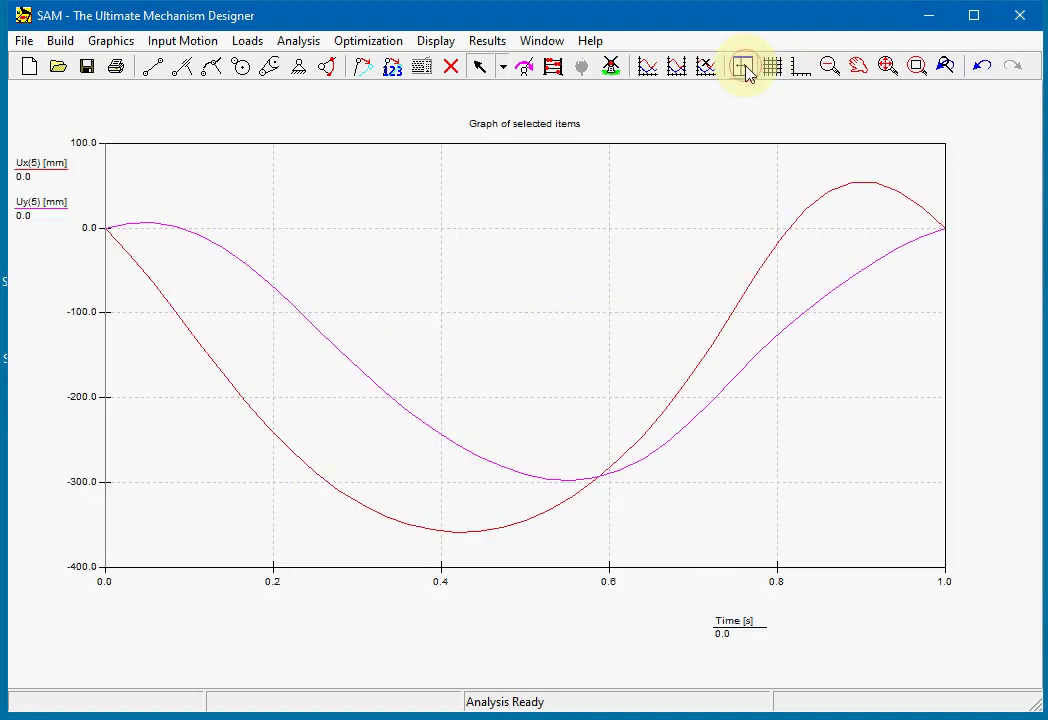
pyautogui.click(744, 67)
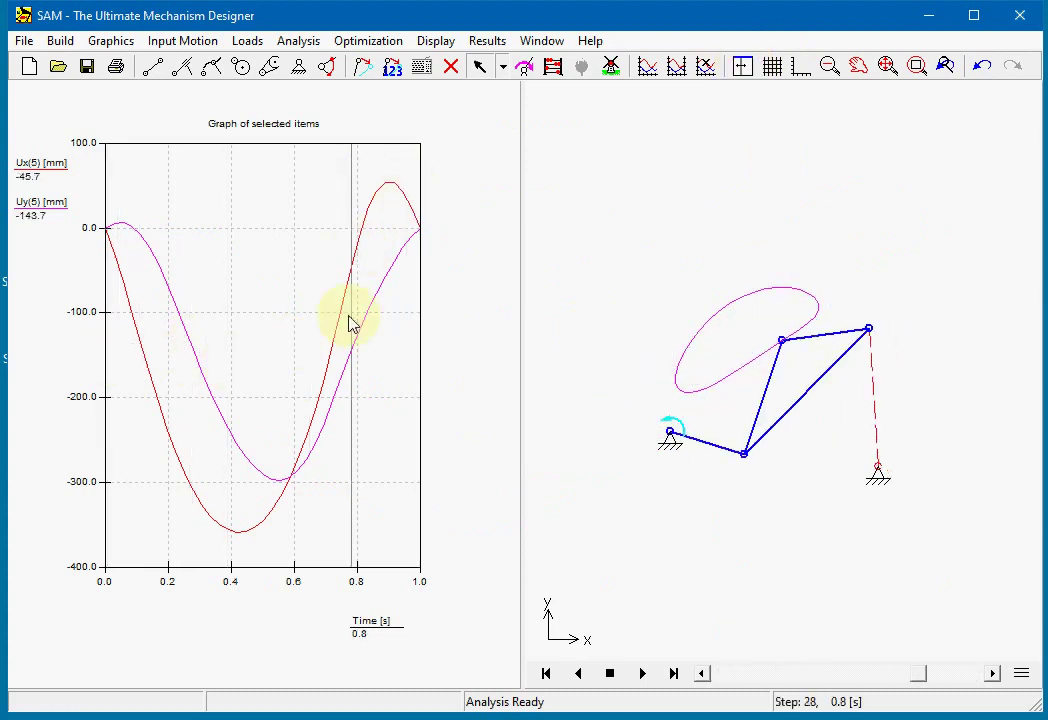
pyautogui.click(744, 67)
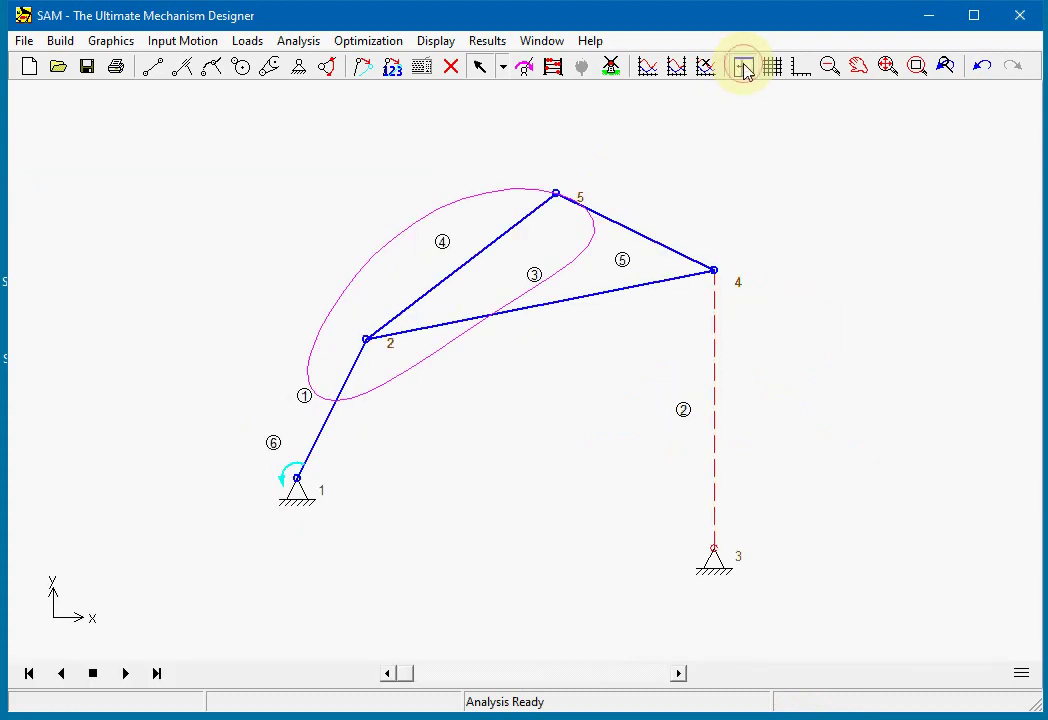
pyautogui.click(744, 67)
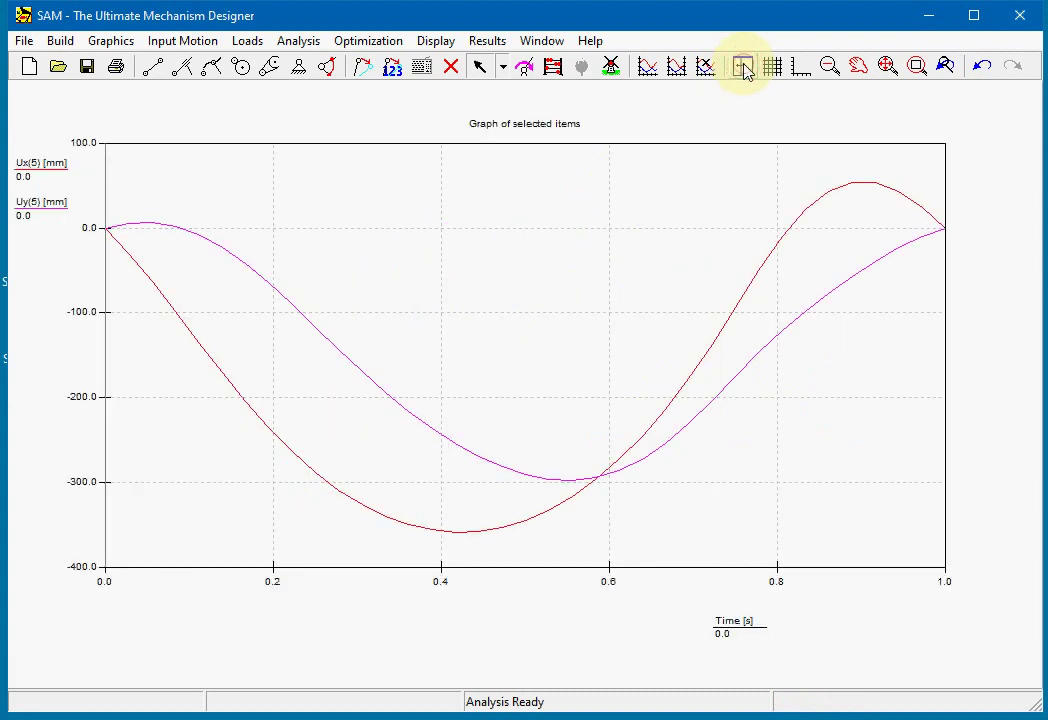
pyautogui.click(537, 41)
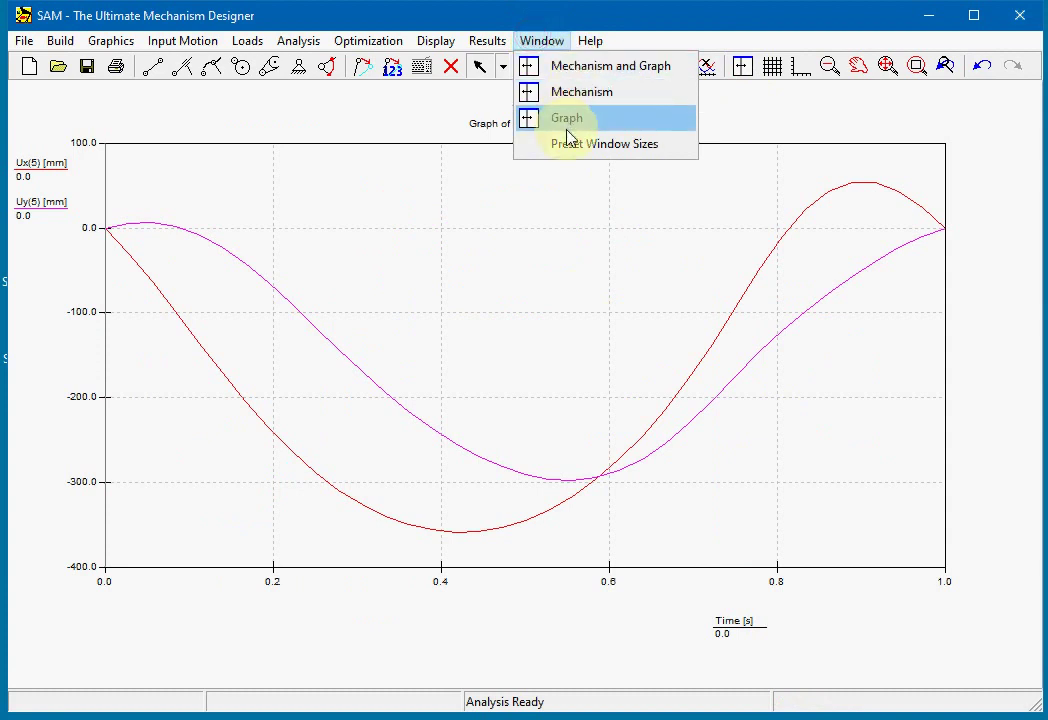
pyautogui.click(585, 75)
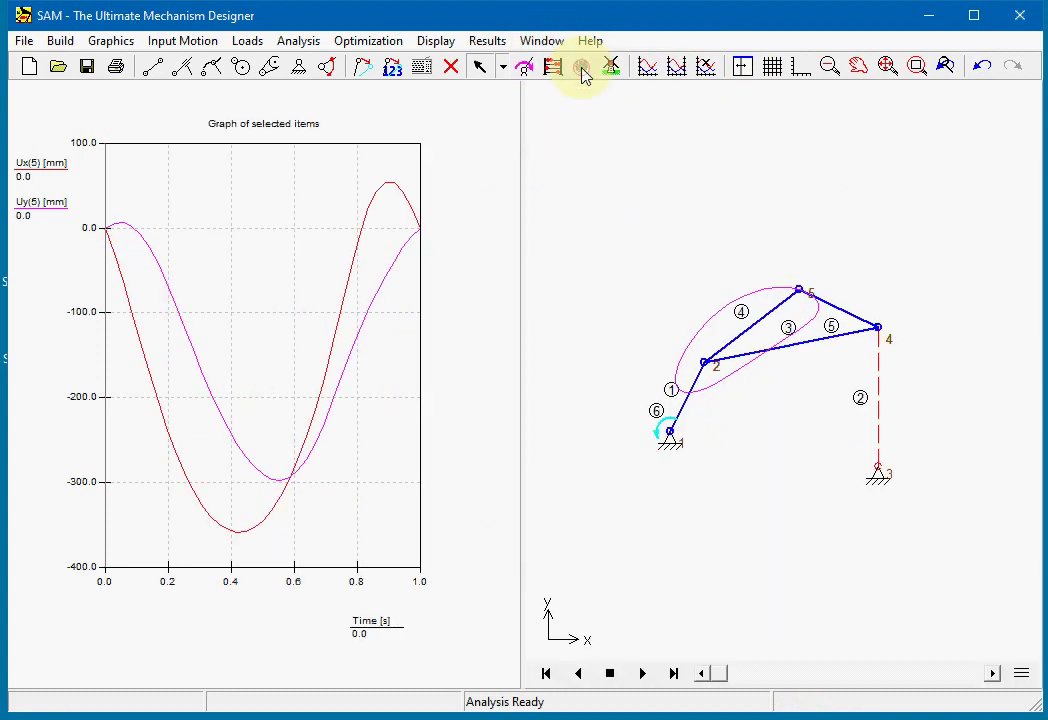